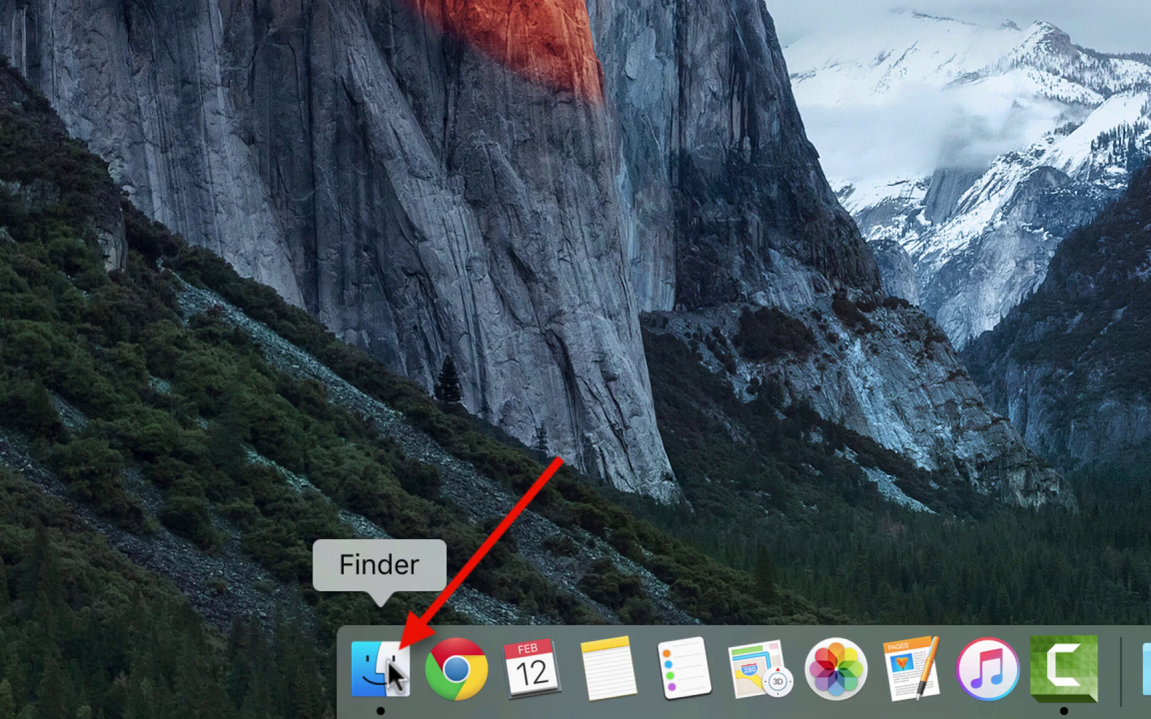
Open a Finder window and review which items are enabled for the sidebar in Finder Preferences.
{"action": "left_click", "coordinate": [387, 661]}
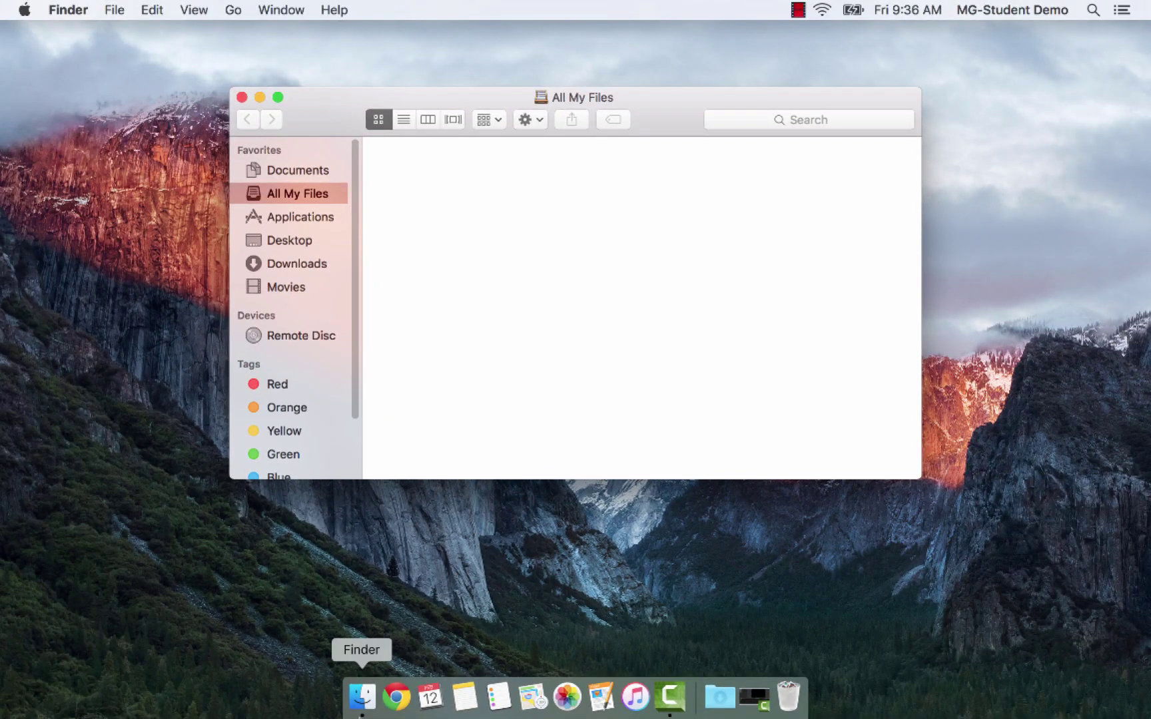
{"action": "left_click", "coordinate": [70, 10]}
{"action": "left_click", "coordinate": [71, 60]}
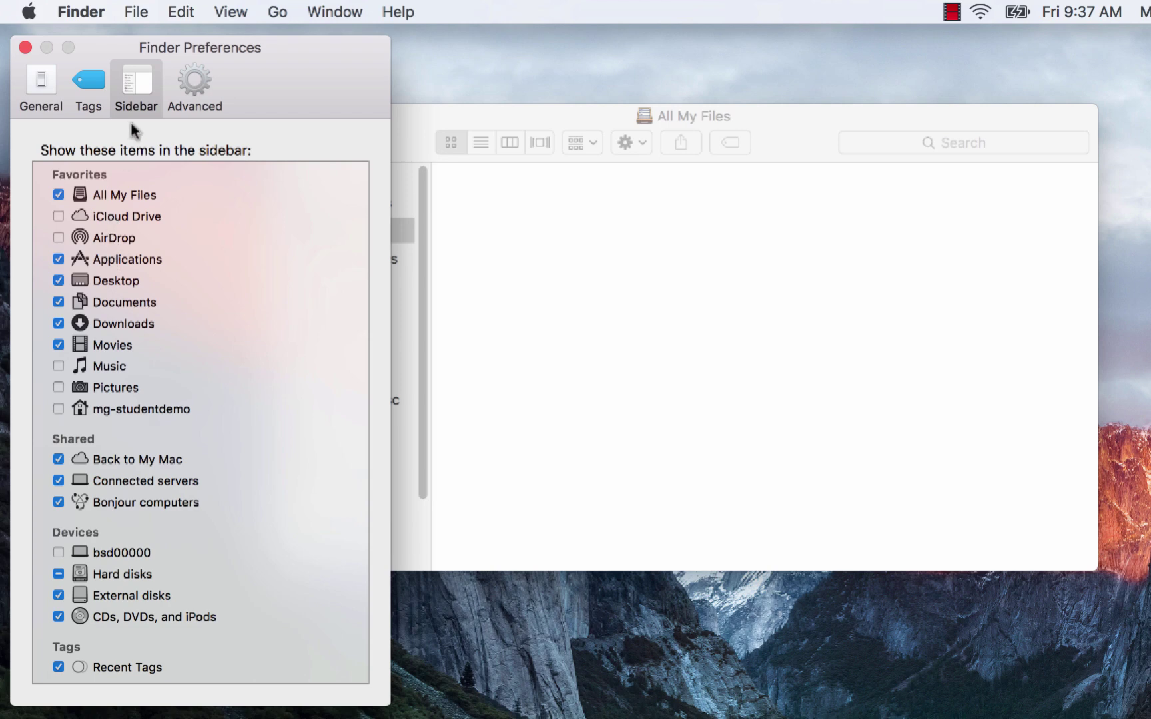
{"action": "left_click", "coordinate": [26, 48]}
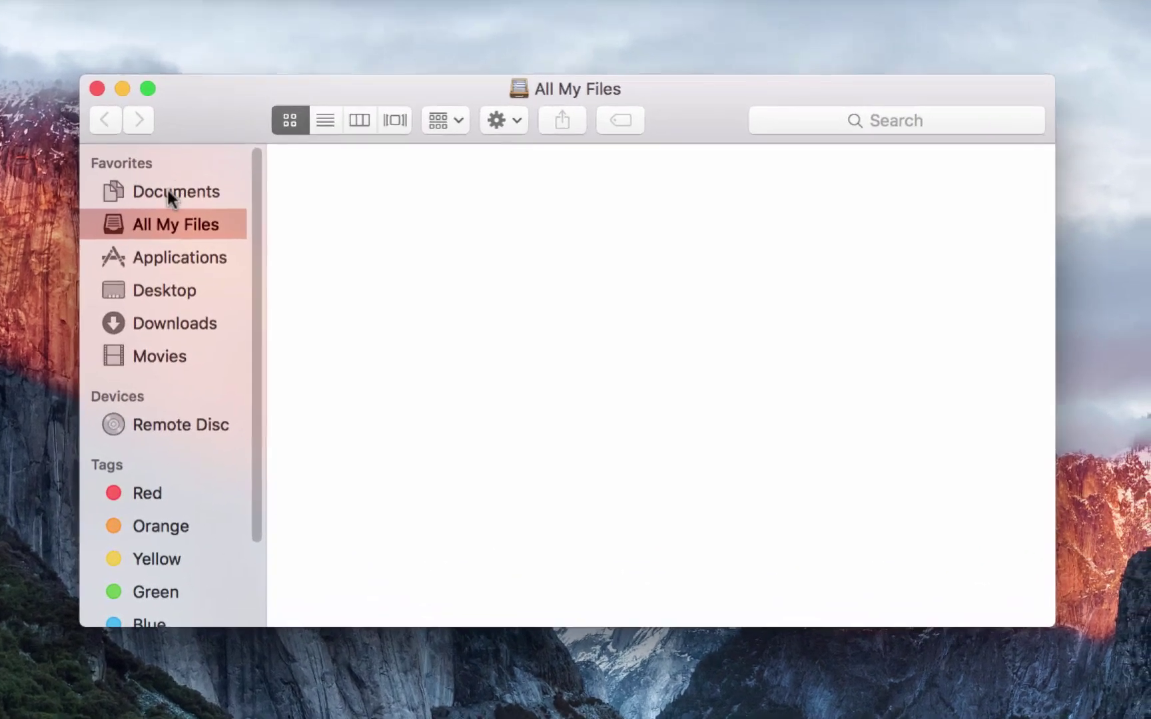
Create a new folder named ms.021216.home in Documents.
{"action": "left_click", "coordinate": [291, 201]}
{"action": "mouse_move", "coordinate": [151, 191]}
{"action": "left_mouse_down"}
{"action": "mouse_move", "coordinate": [147, 334]}
{"action": "mouse_move", "coordinate": [160, 235]}
{"action": "mouse_move", "coordinate": [149, 189]}
{"action": "left_mouse_up"}
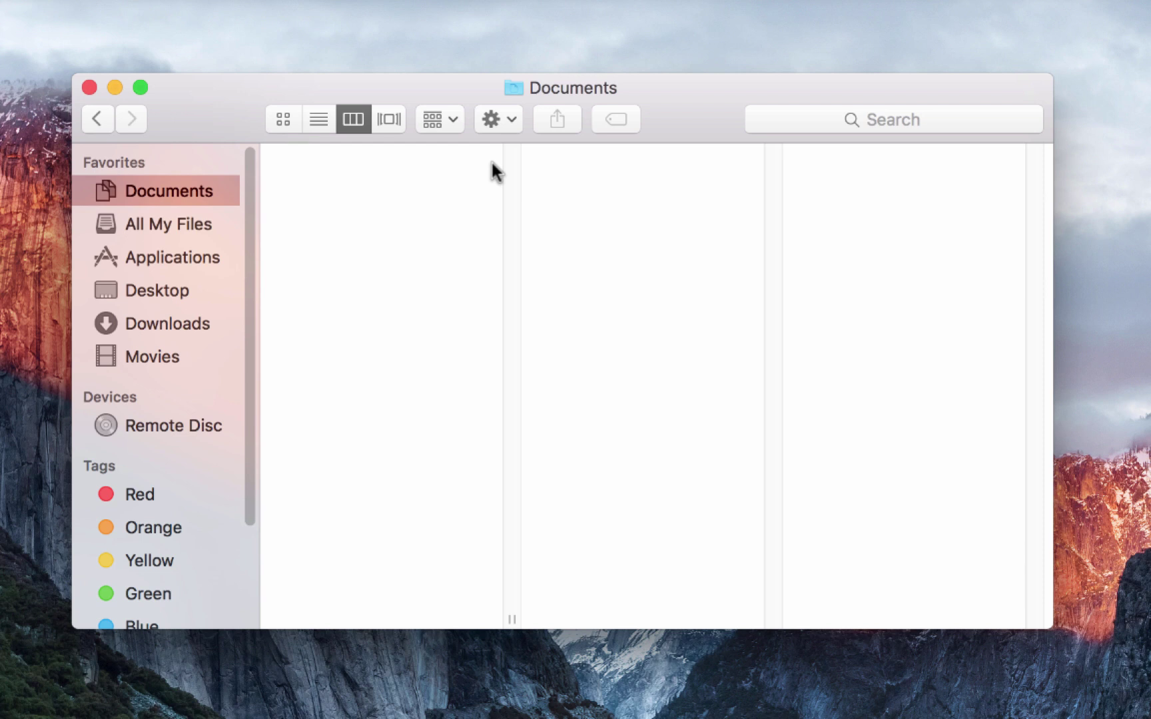
{"action": "left_click", "coordinate": [511, 119]}
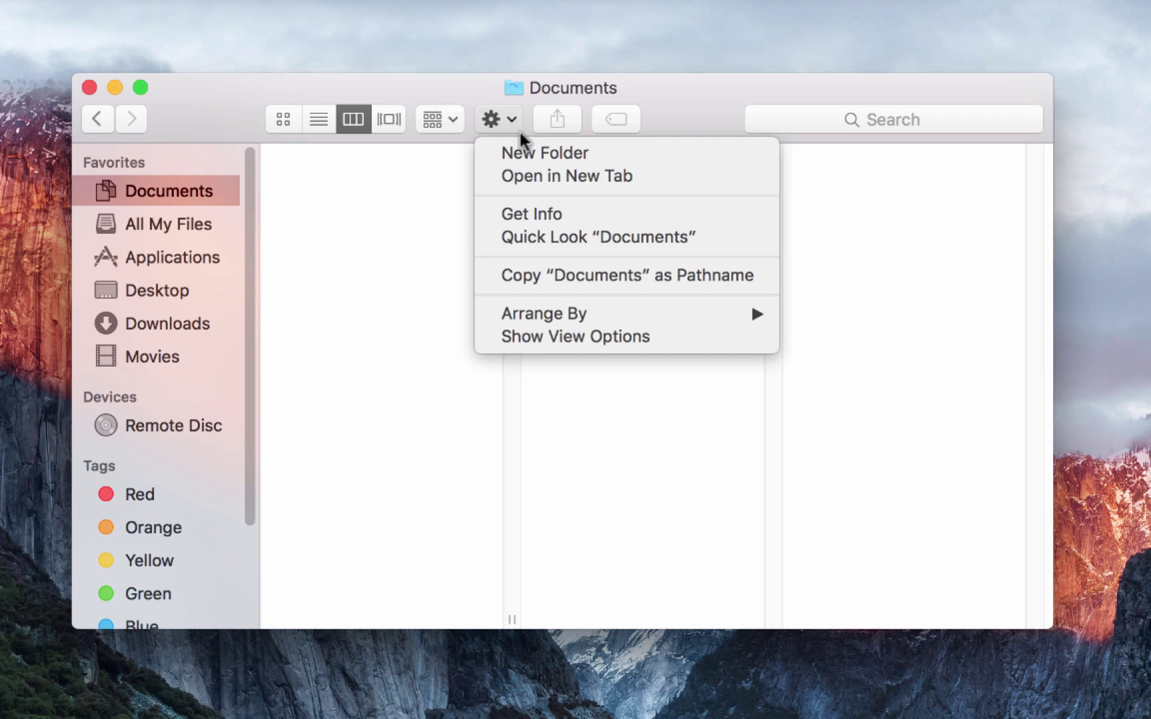
{"action": "left_click", "coordinate": [519, 154]}
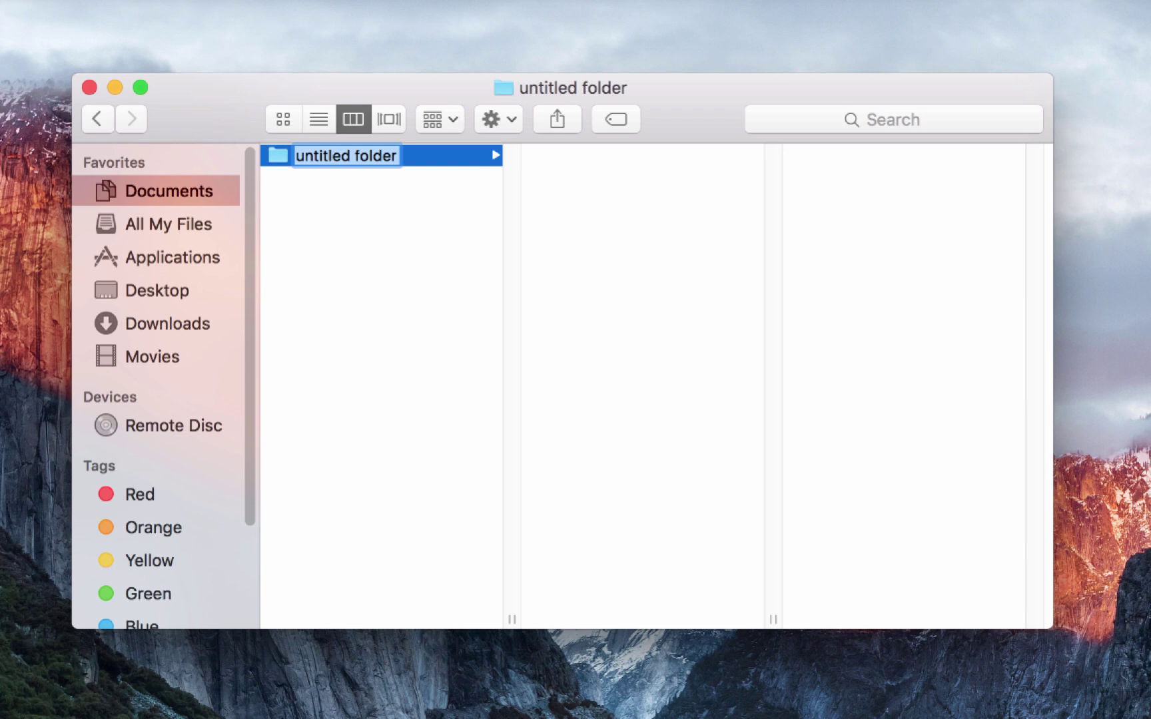
{"action": "type", "text": "ms."}
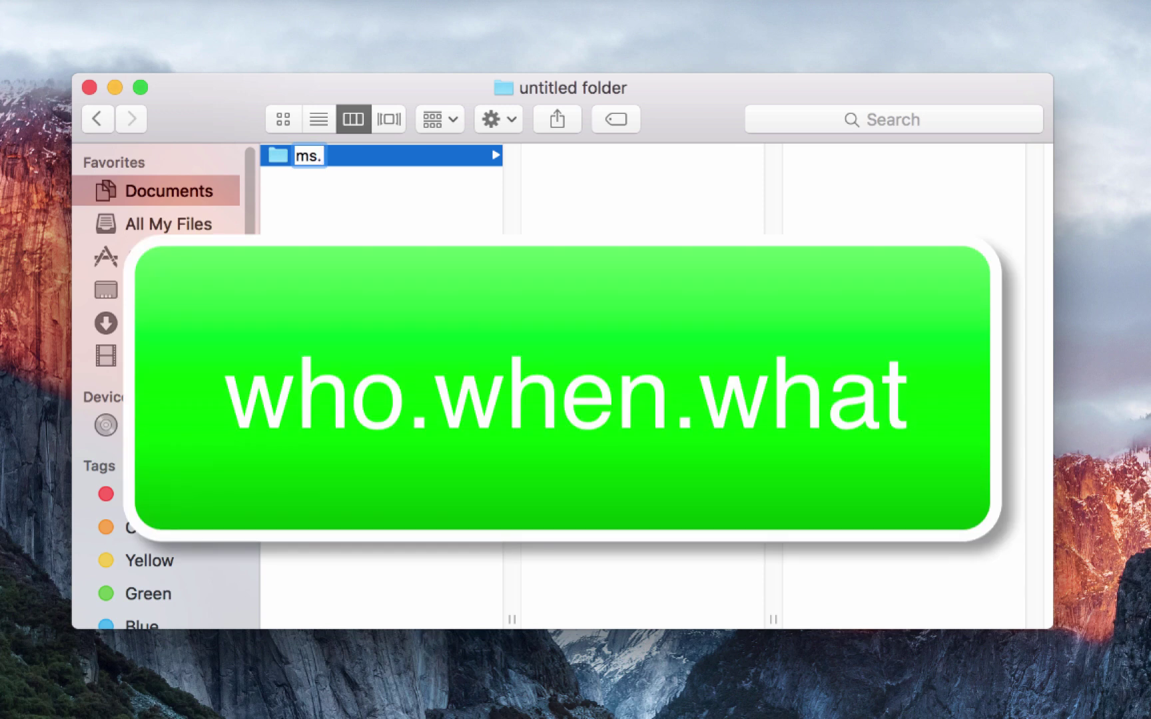
{"action": "type", "text": "021"}
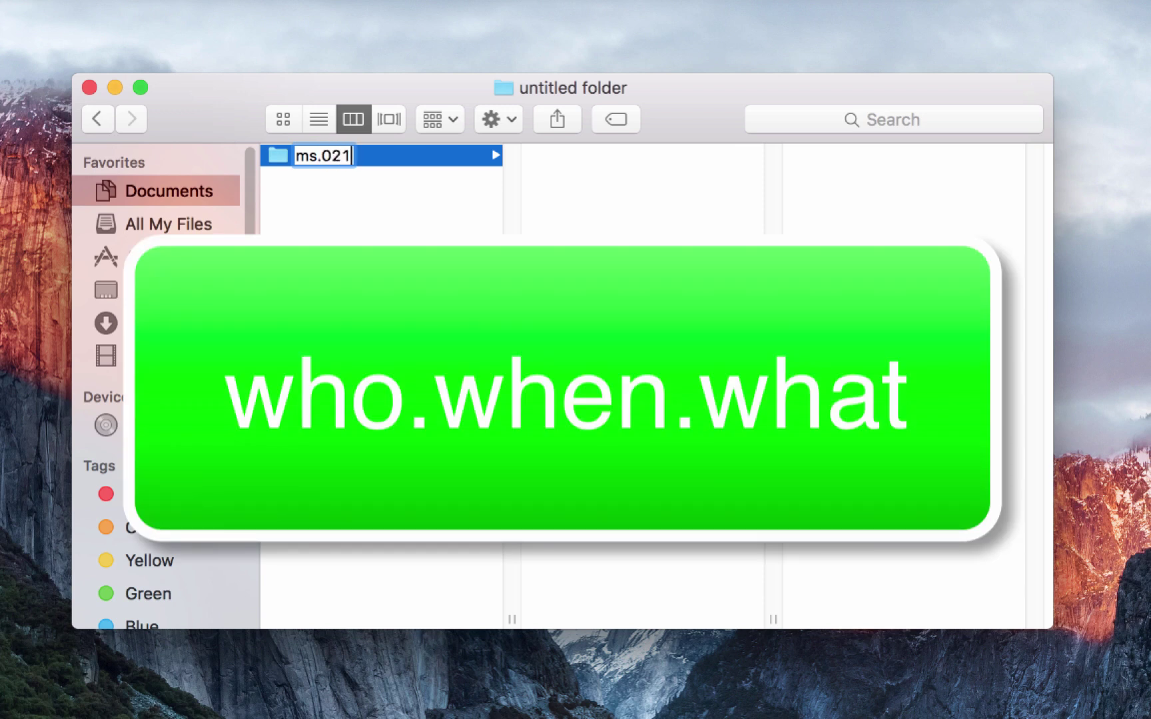
{"action": "type", "text": "2"}
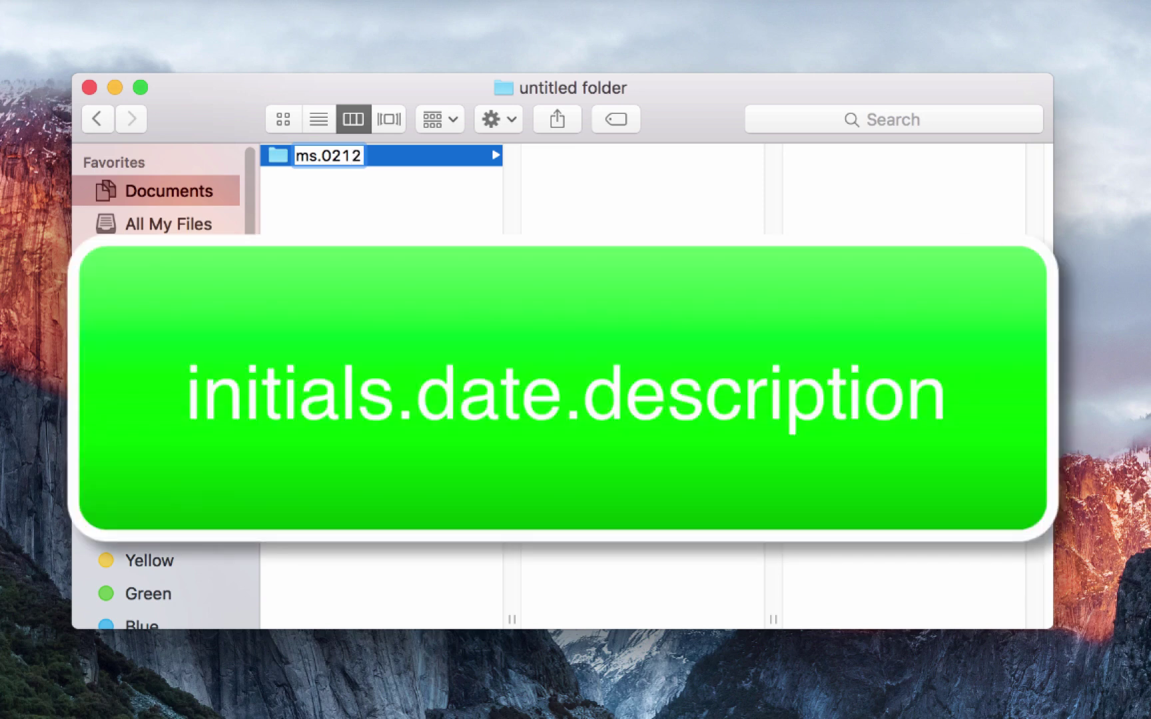
{"action": "type", "text": "16.ham"}
{"action": "key", "text": "BackSpace"}
{"action": "key", "text": "BackSpace"}
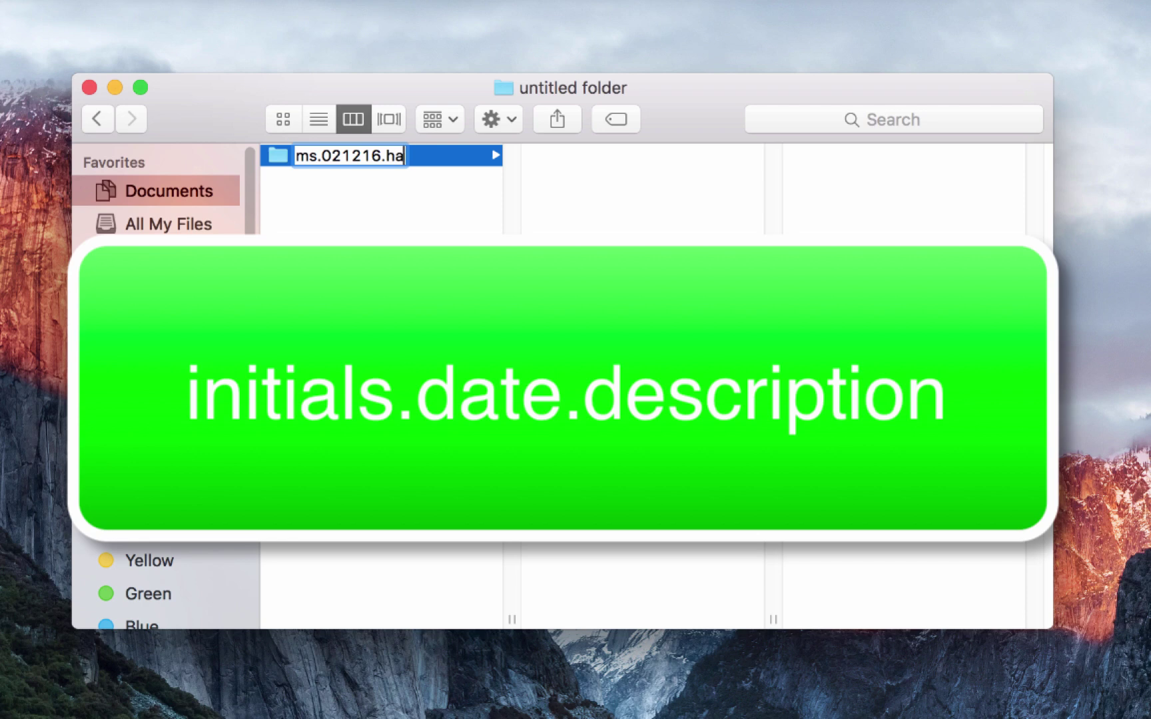
{"action": "type", "text": "ome"}
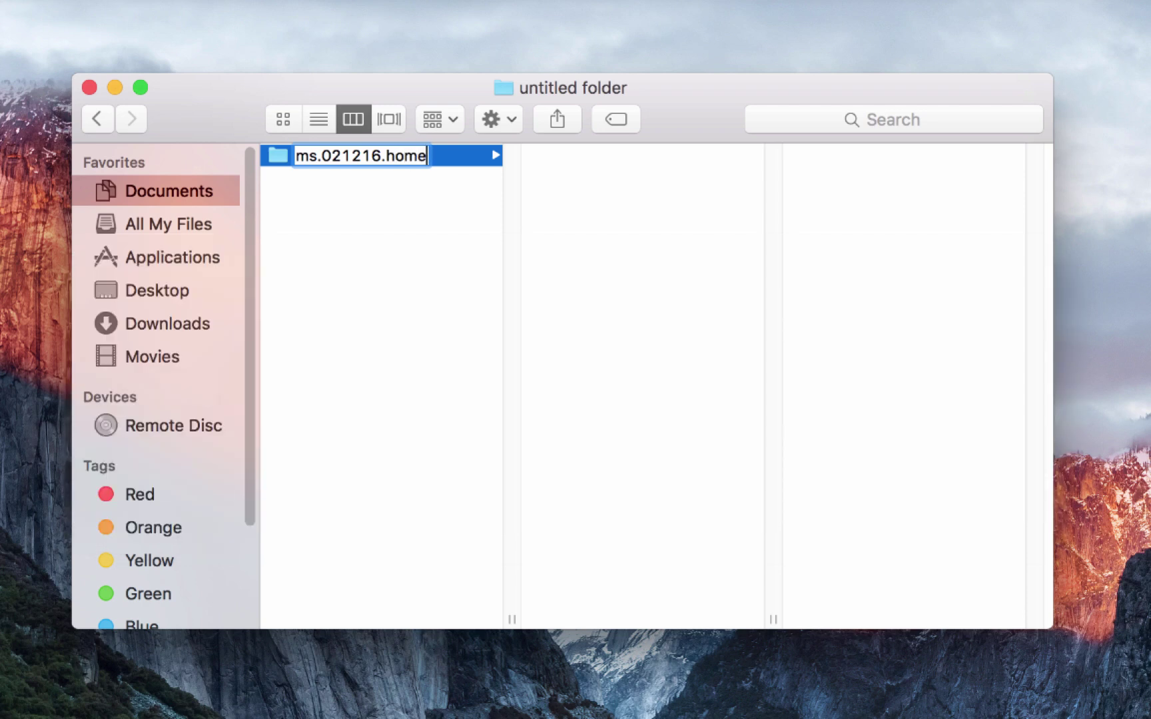
{"action": "key", "text": "Return"}
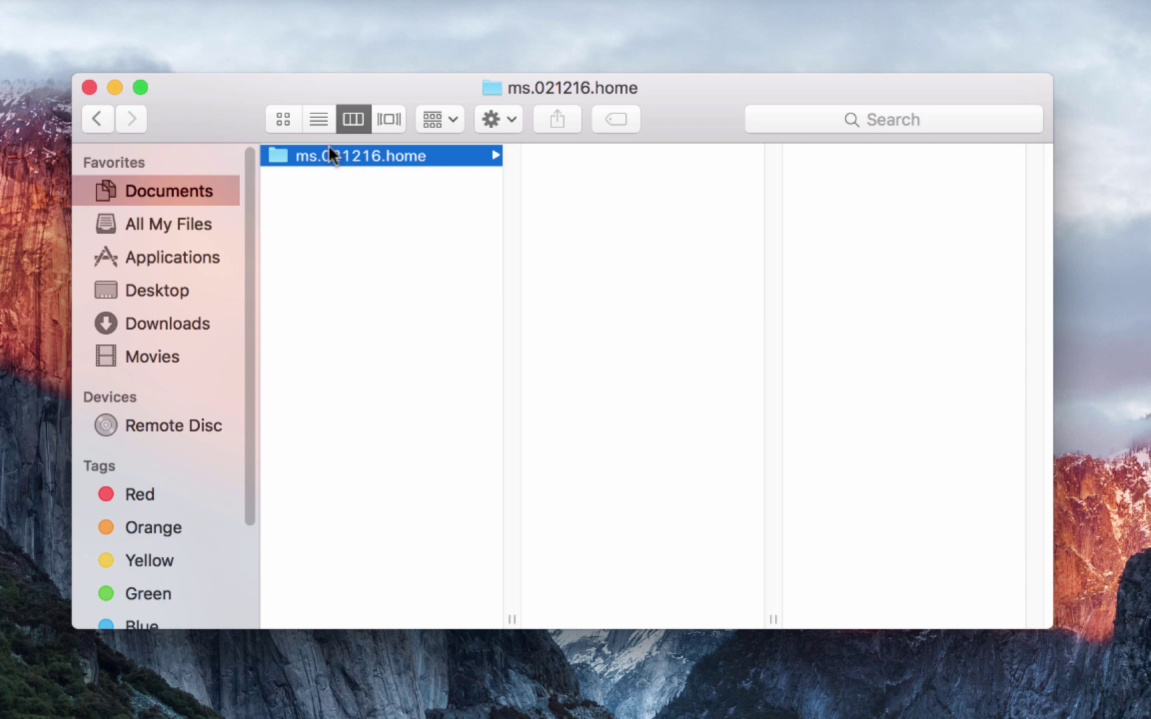
View the home folder and Downloads as icons, and compare Documents in icon and list view, ending in column view.
{"action": "left_click", "coordinate": [285, 119]}
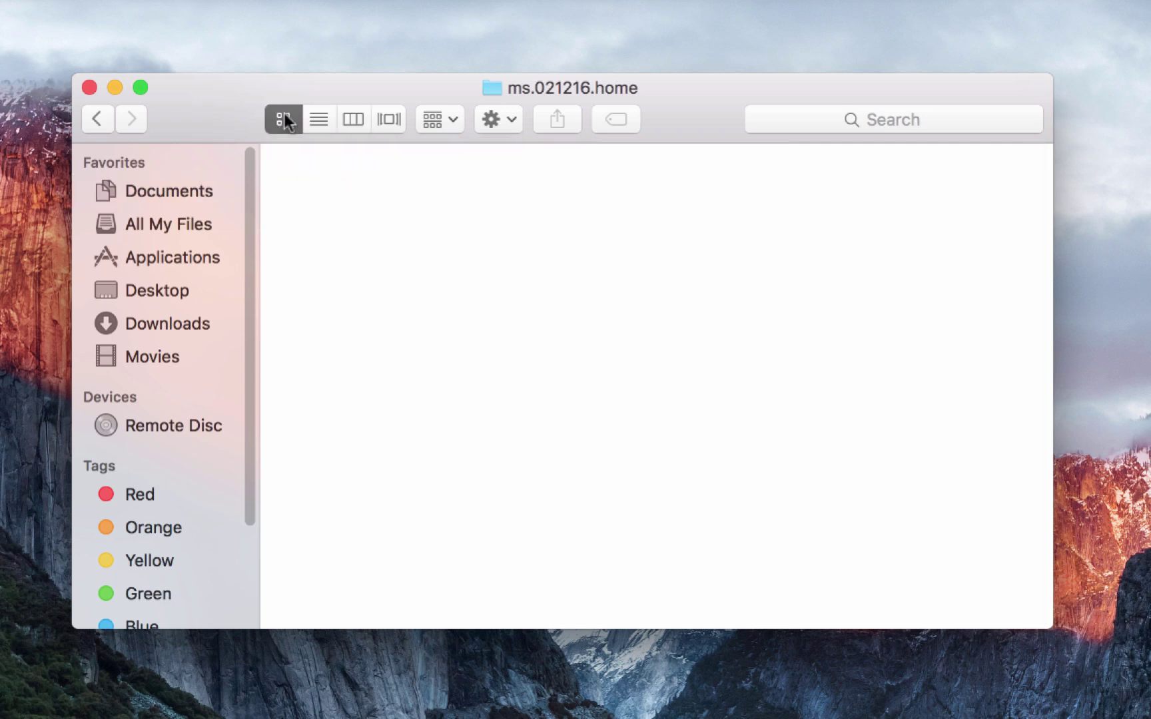
{"action": "left_click", "coordinate": [159, 326]}
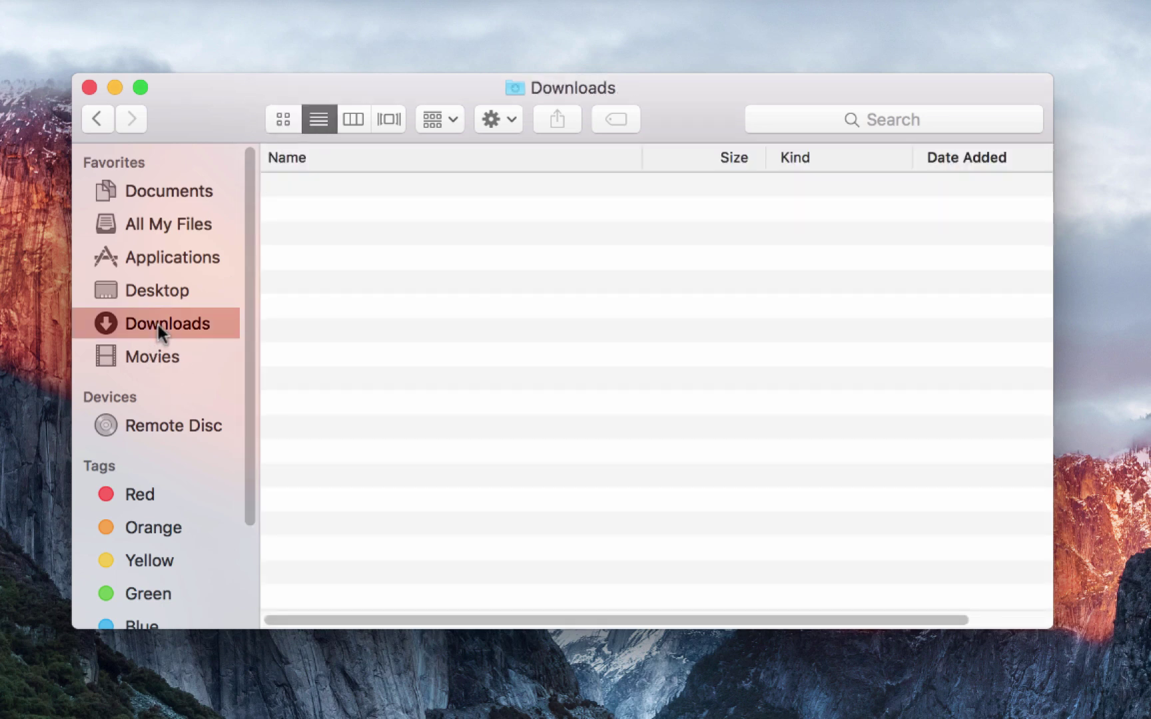
{"action": "left_click", "coordinate": [285, 120]}
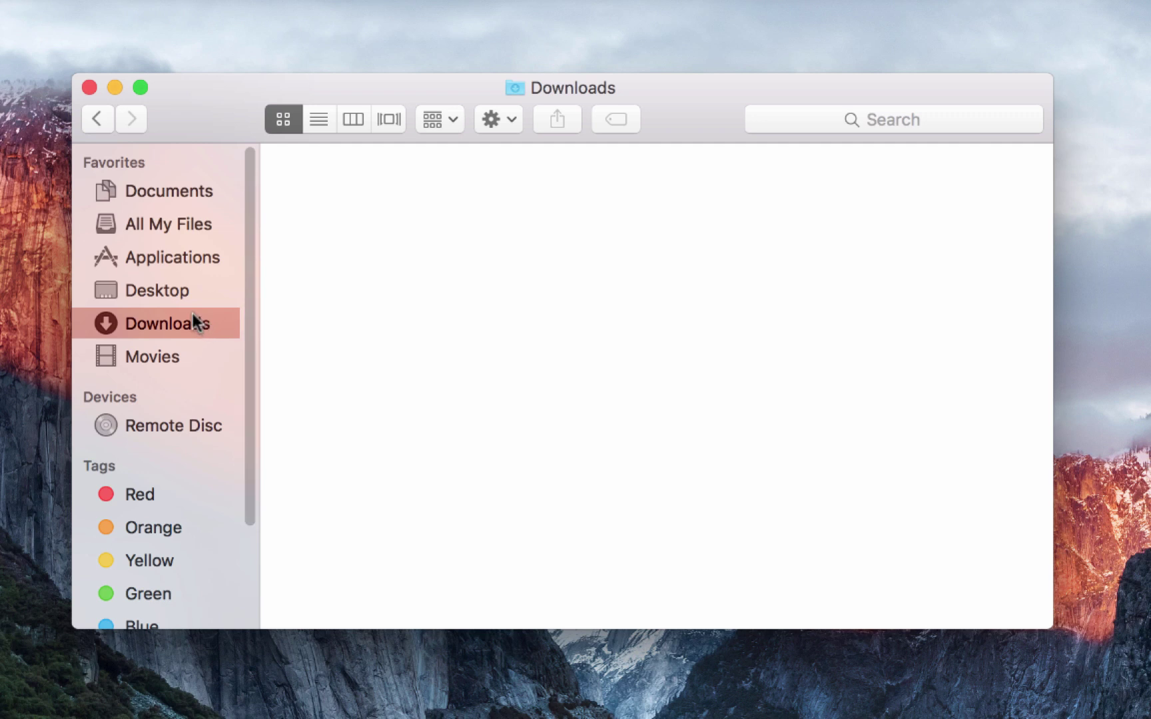
{"action": "left_click", "coordinate": [187, 192]}
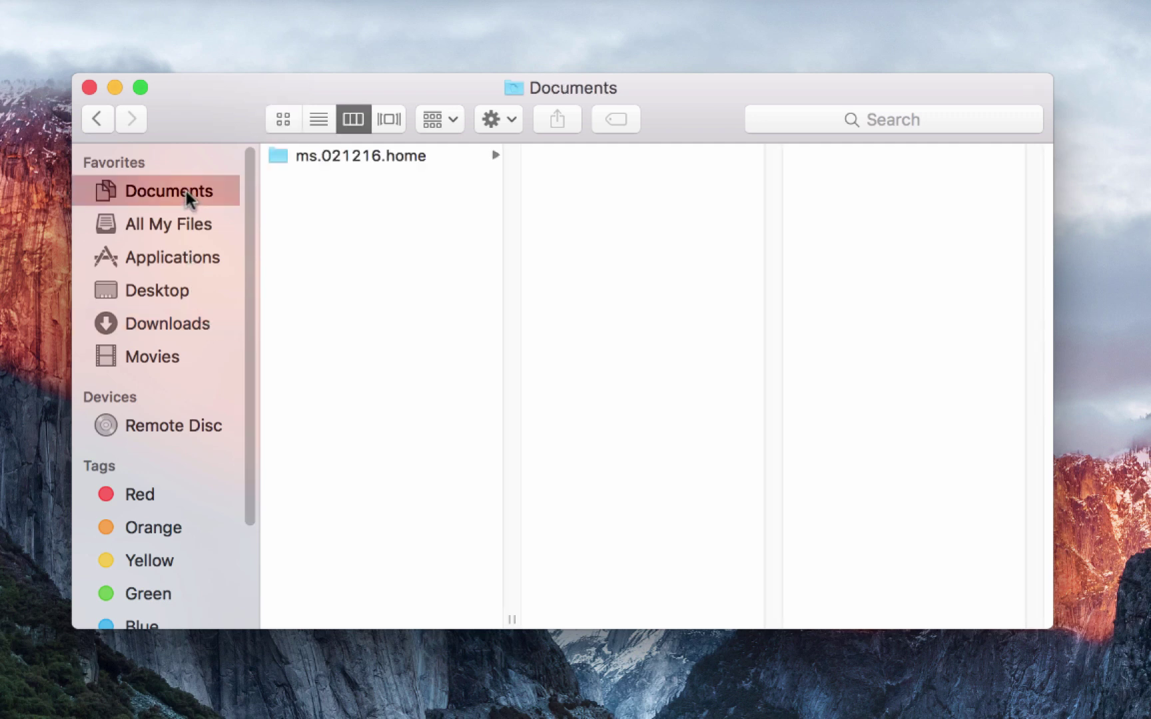
{"action": "left_click", "coordinate": [286, 119]}
{"action": "left_click", "coordinate": [317, 123]}
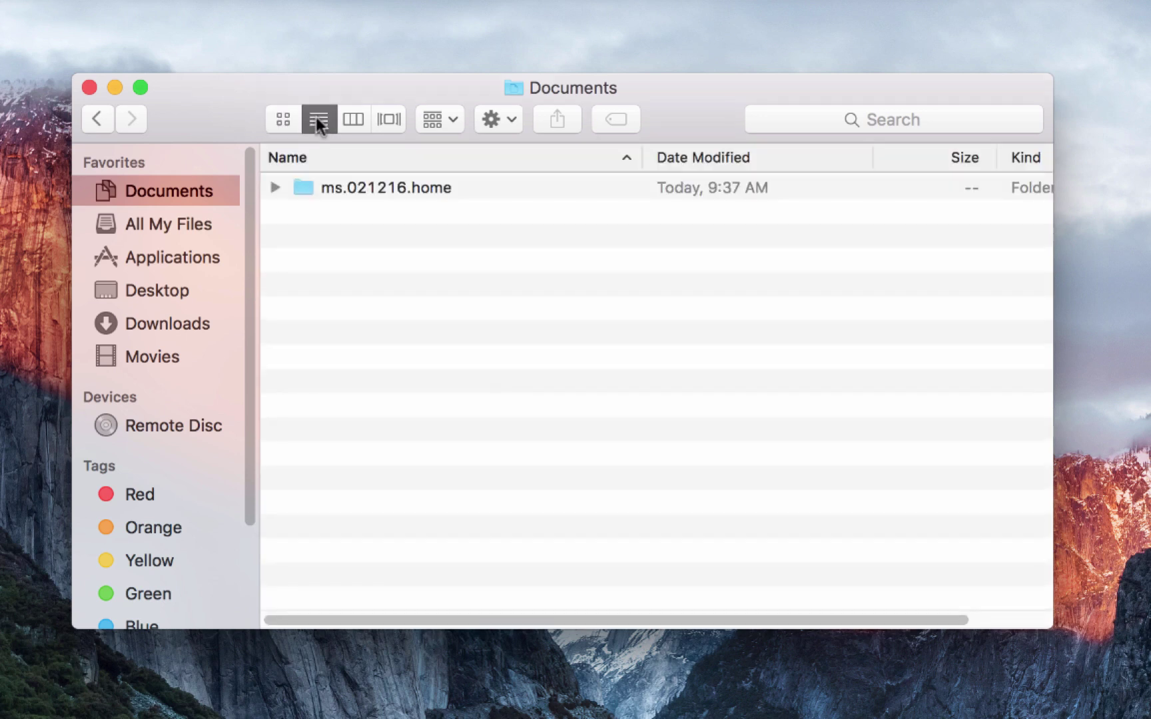
{"action": "left_click", "coordinate": [352, 117]}
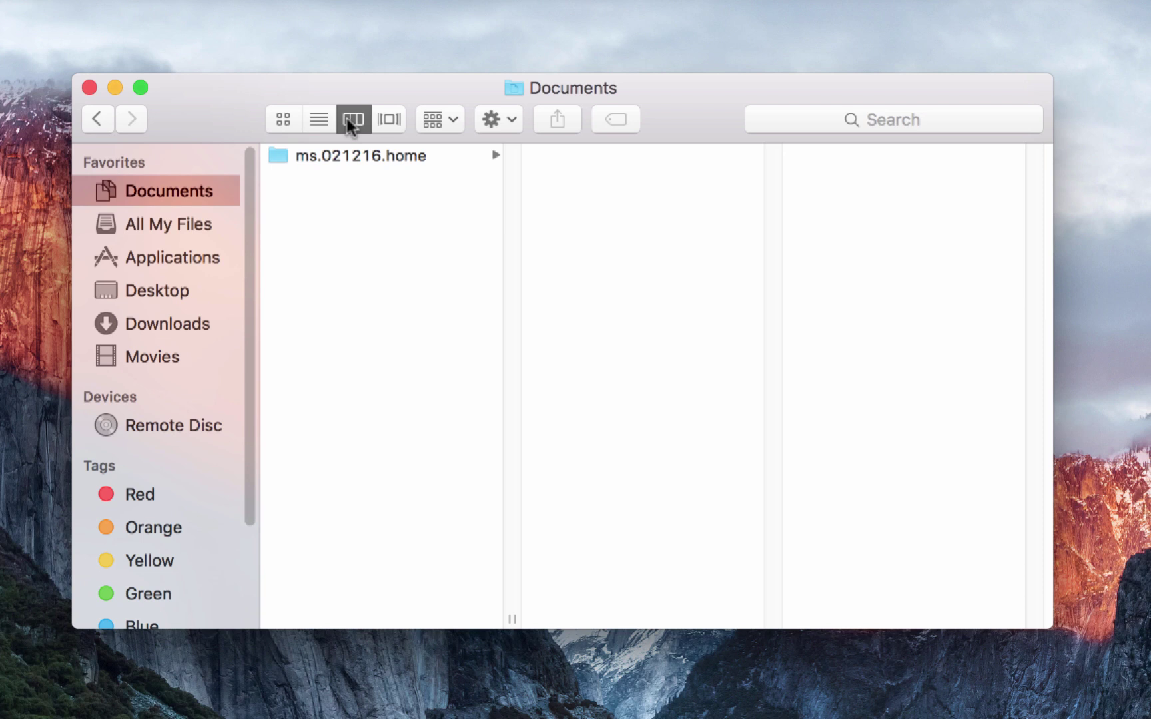
Create a subfolder named ms.021216.proj inside the ms.021216.home folder.
{"action": "left_click", "coordinate": [384, 157]}
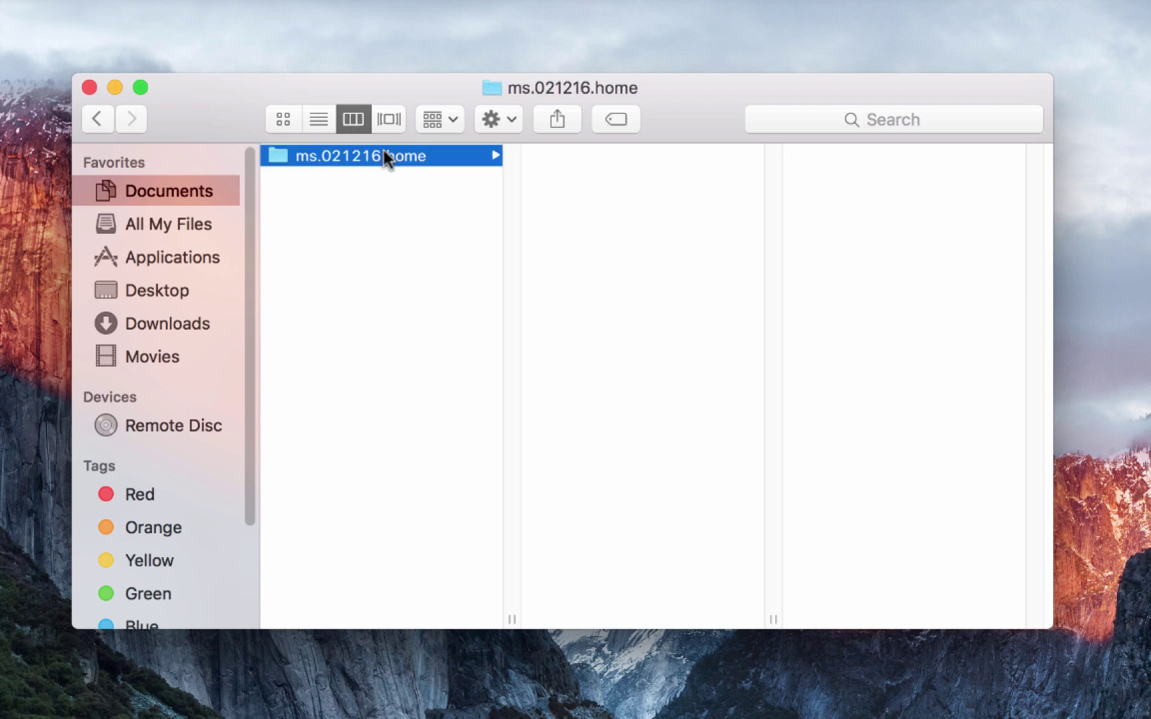
{"action": "left_click", "coordinate": [499, 119]}
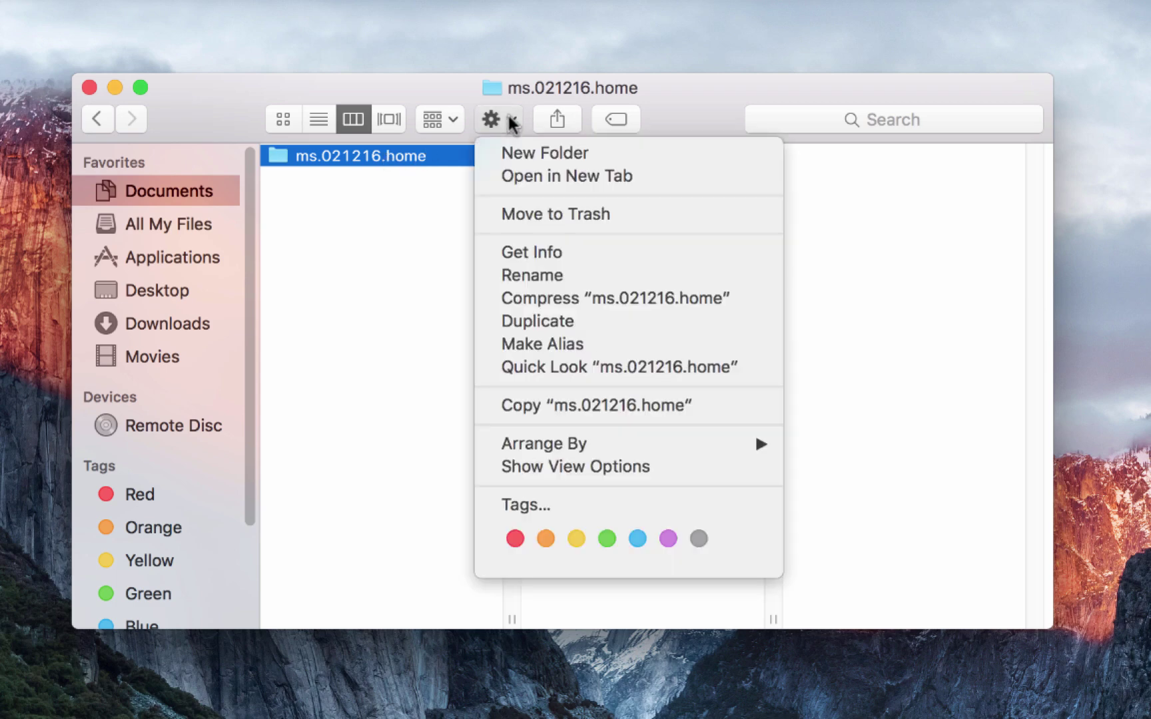
{"action": "left_click", "coordinate": [526, 154]}
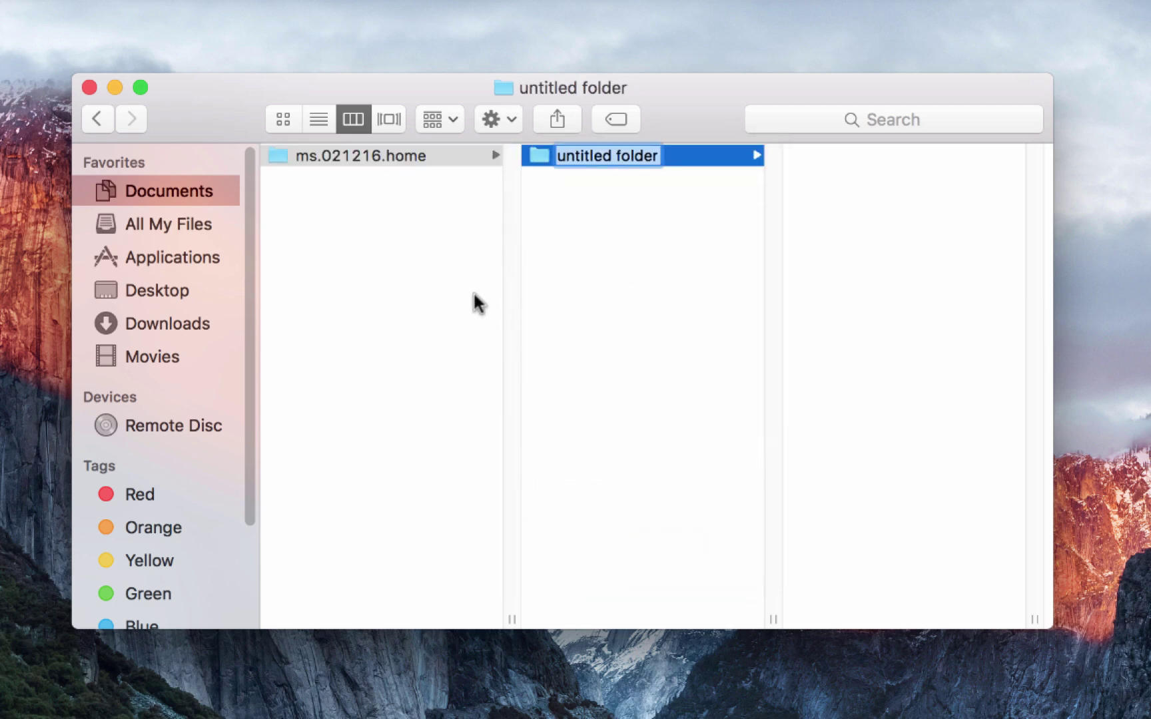
{"action": "type", "text": "ms"}
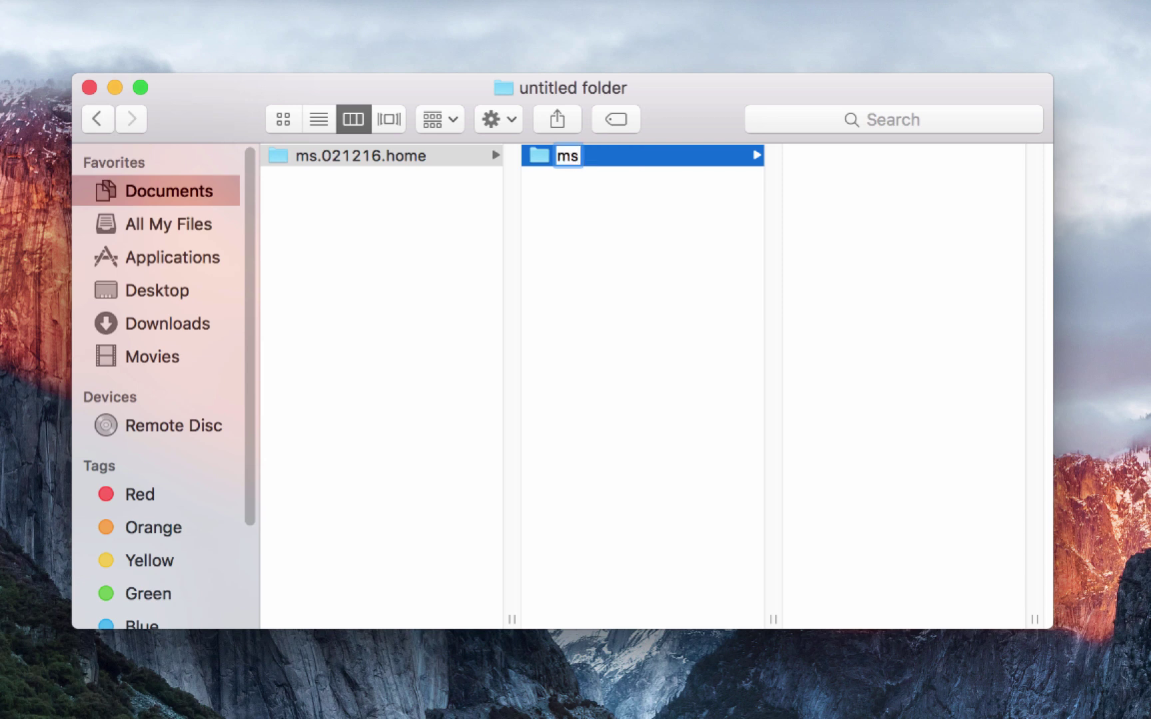
{"action": "type", "text": ".02121"}
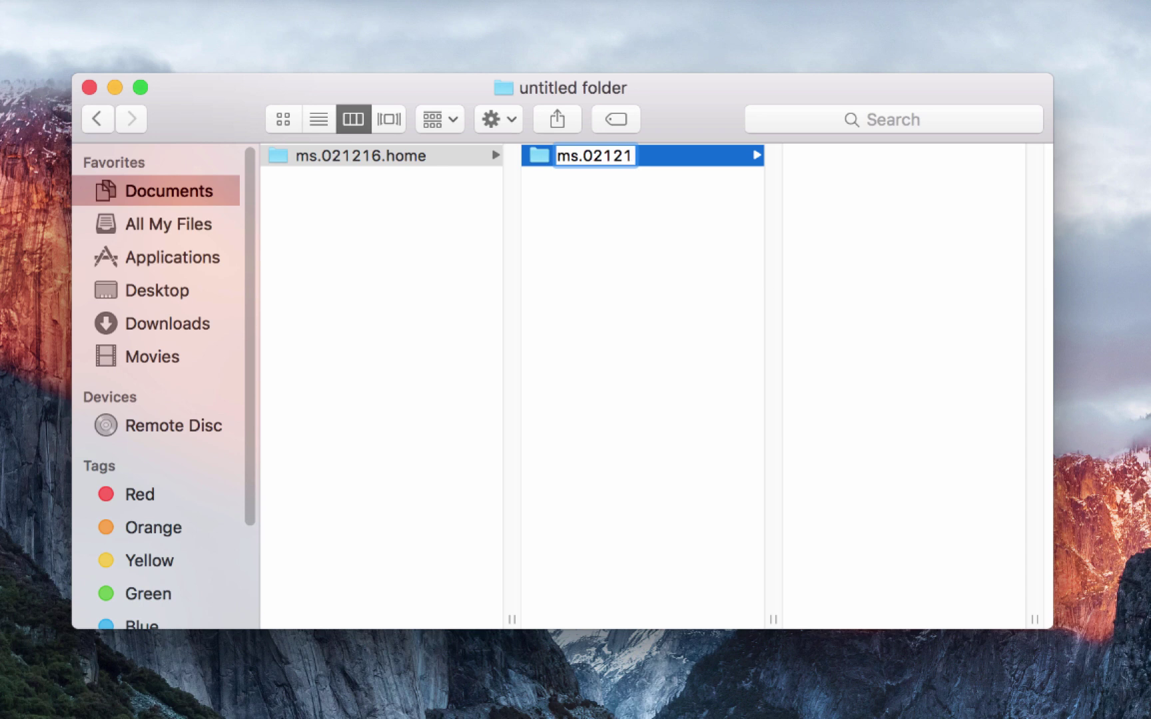
{"action": "type", "text": "6.proj"}
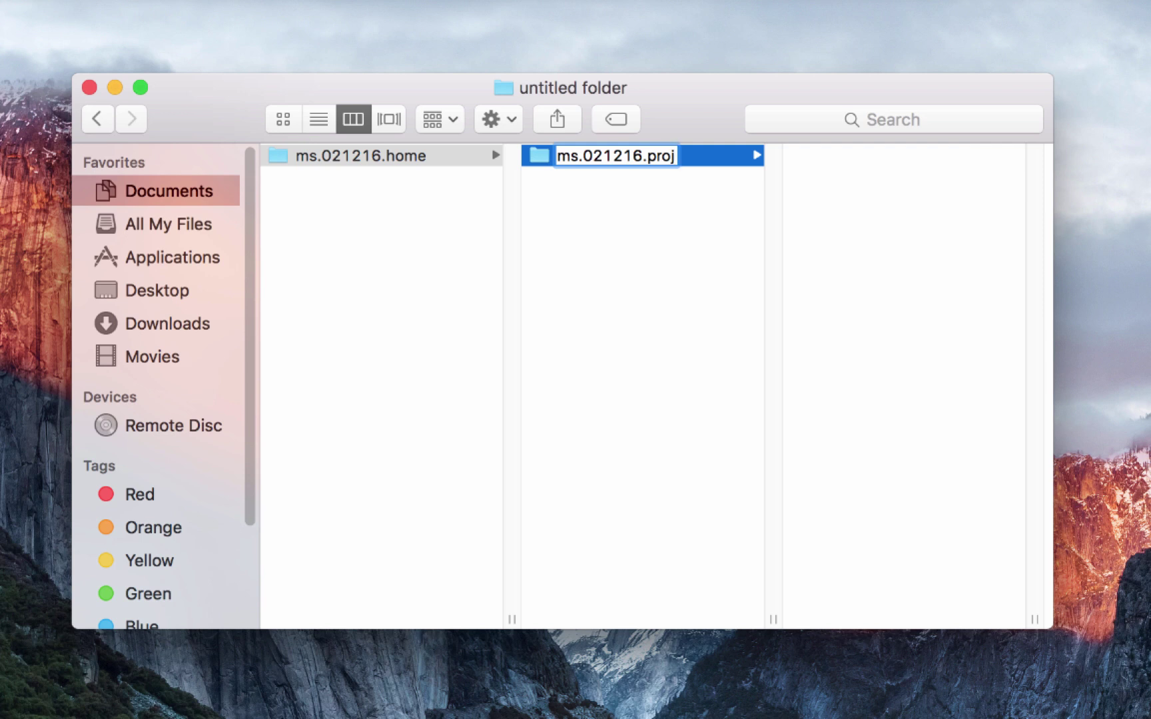
{"action": "left_click", "coordinate": [543, 226]}
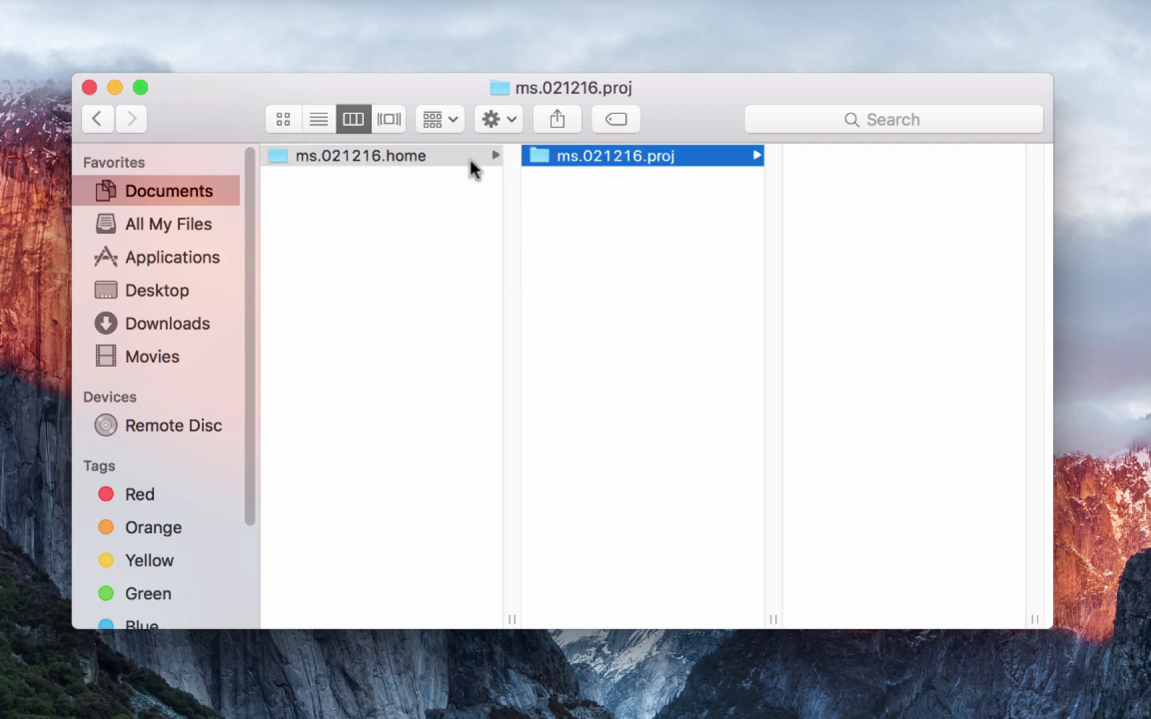
Create a new folder inside ms.021216.proj and move it to the trash.
{"action": "left_click", "coordinate": [509, 120]}
{"action": "left_click", "coordinate": [518, 152]}
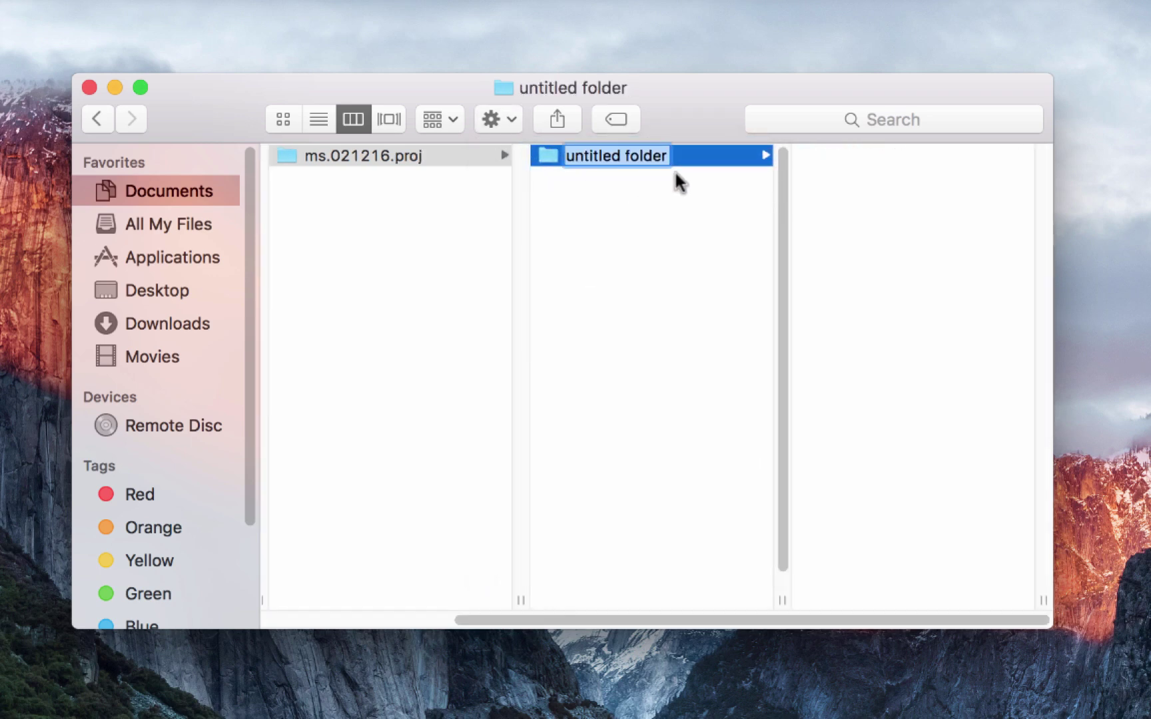
{"action": "right_click", "coordinate": [687, 156]}
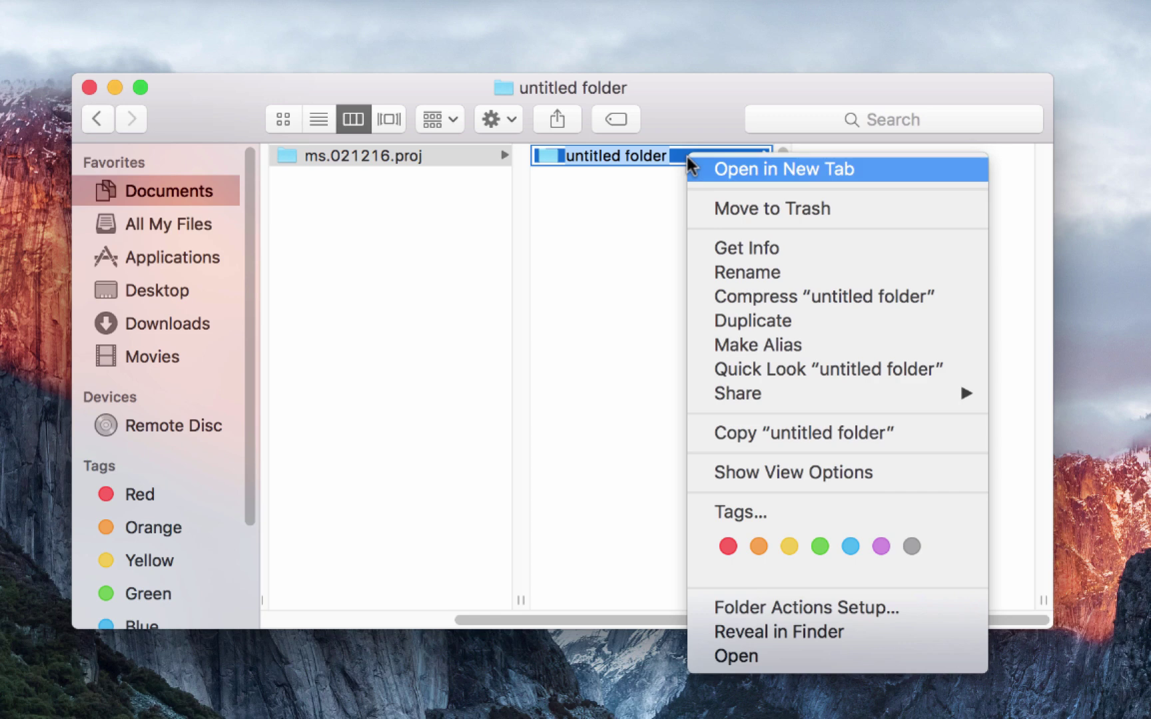
{"action": "left_click", "coordinate": [718, 212]}
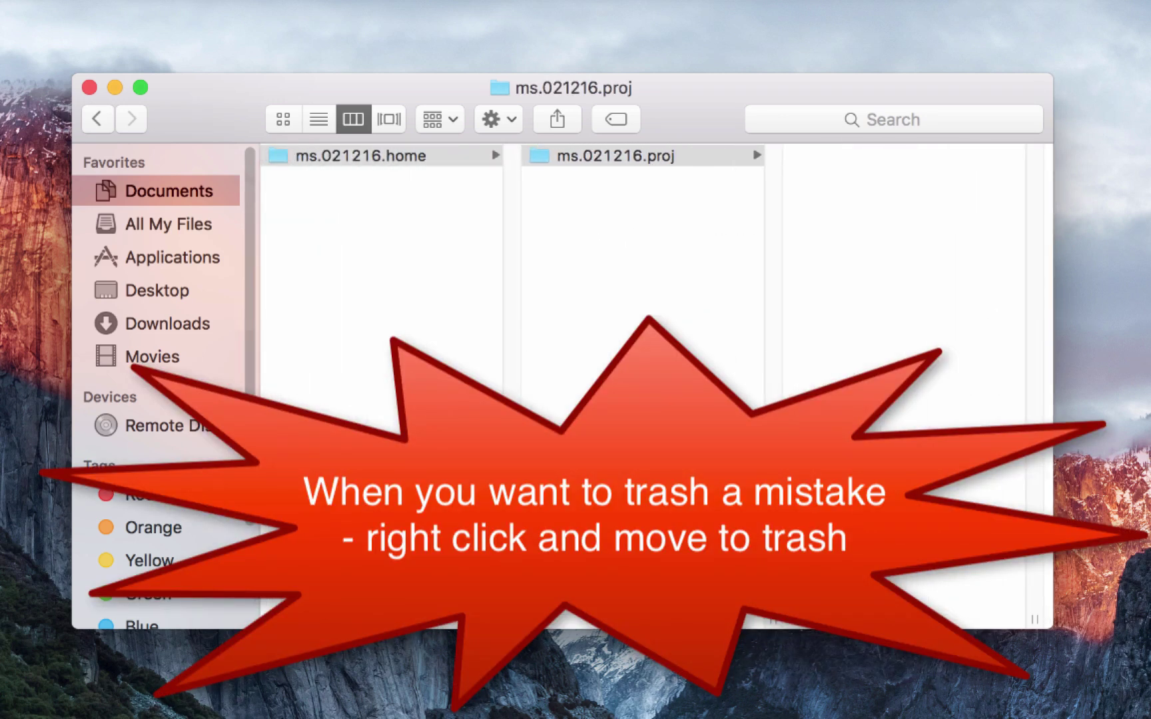
Create a second subfolder named ms.021216.pics inside the ms.021216.home folder.
{"action": "left_click", "coordinate": [372, 153]}
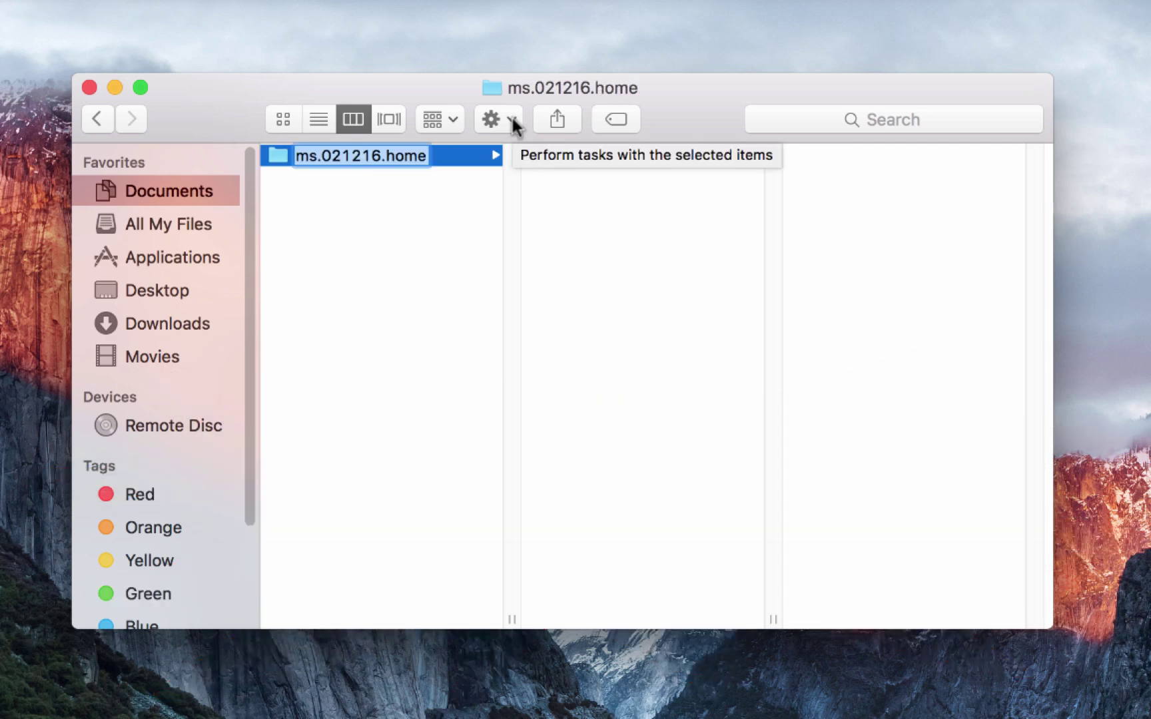
{"action": "left_click", "coordinate": [512, 119]}
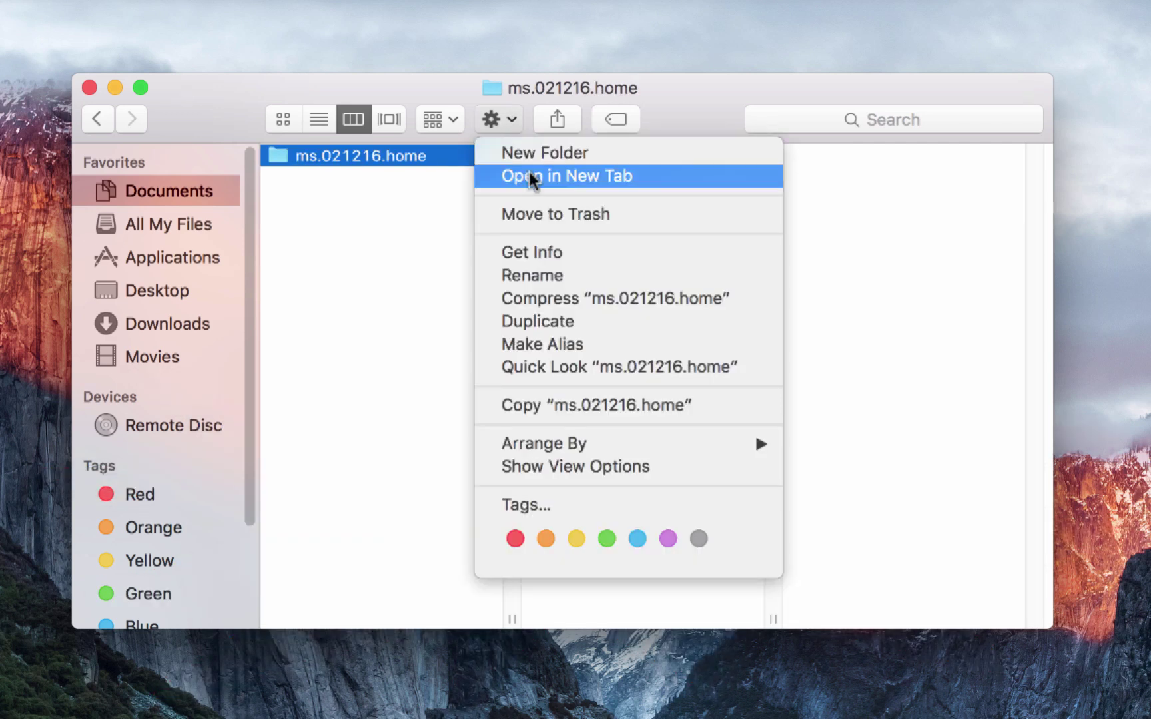
{"action": "left_click", "coordinate": [532, 153]}
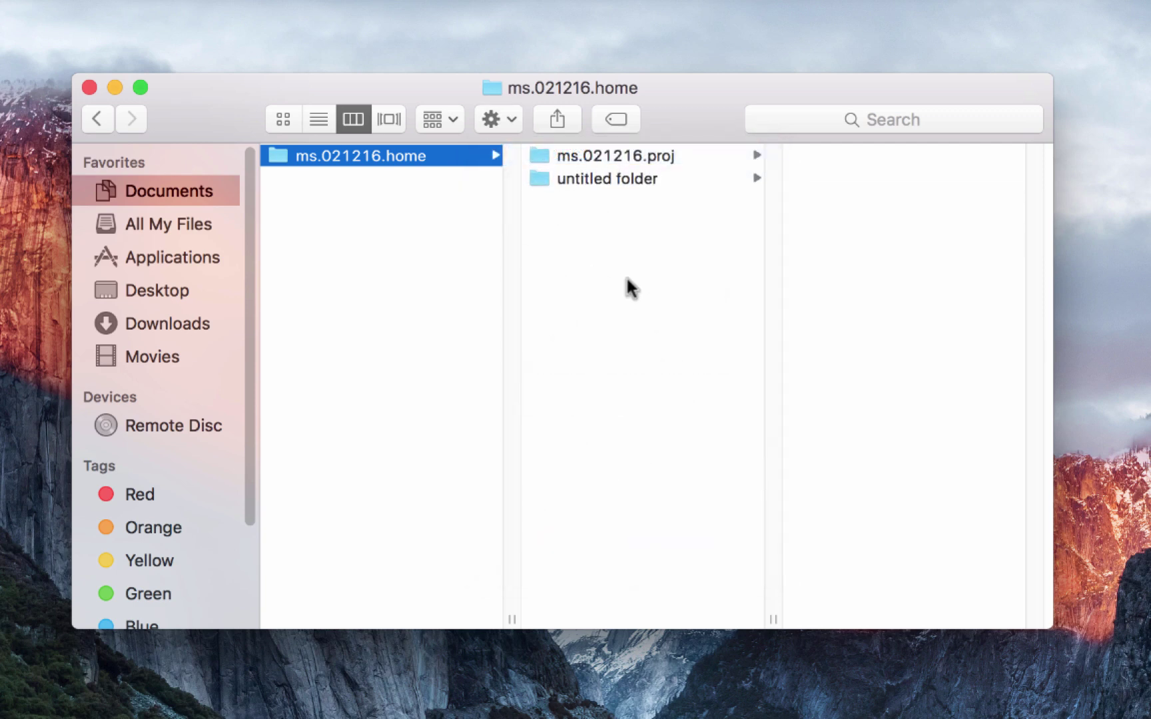
{"action": "type", "text": "ms"}
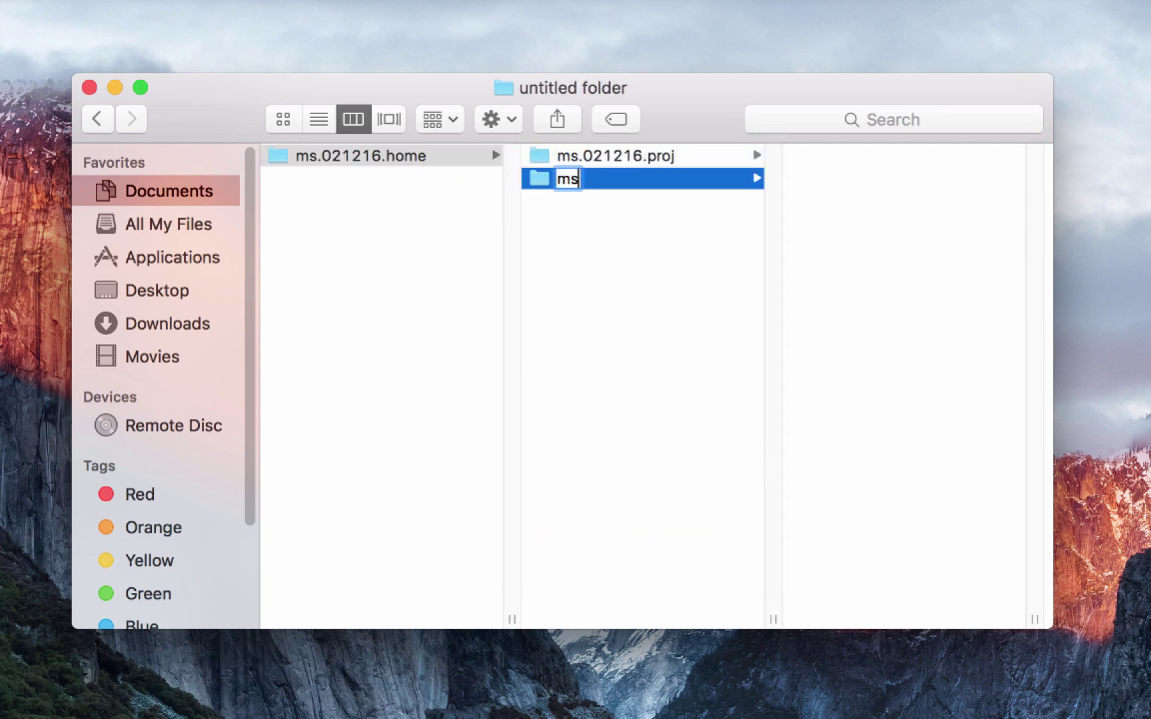
{"action": "type", "text": ".0212"}
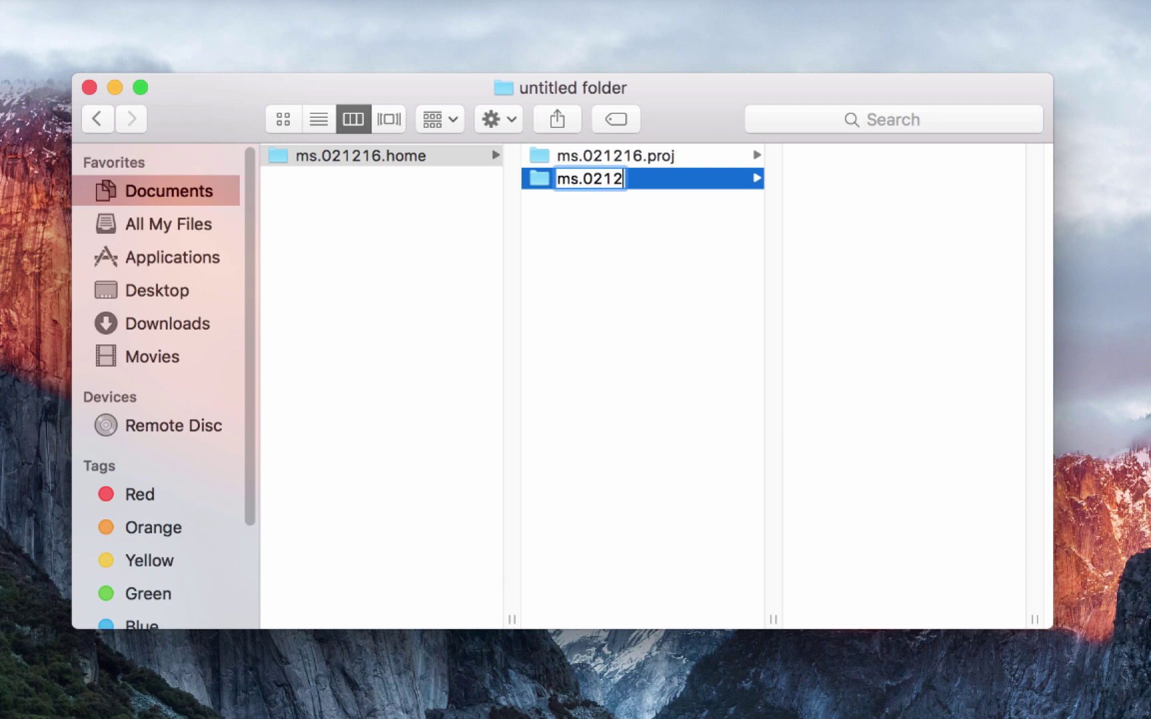
{"action": "type", "text": "16.pics"}
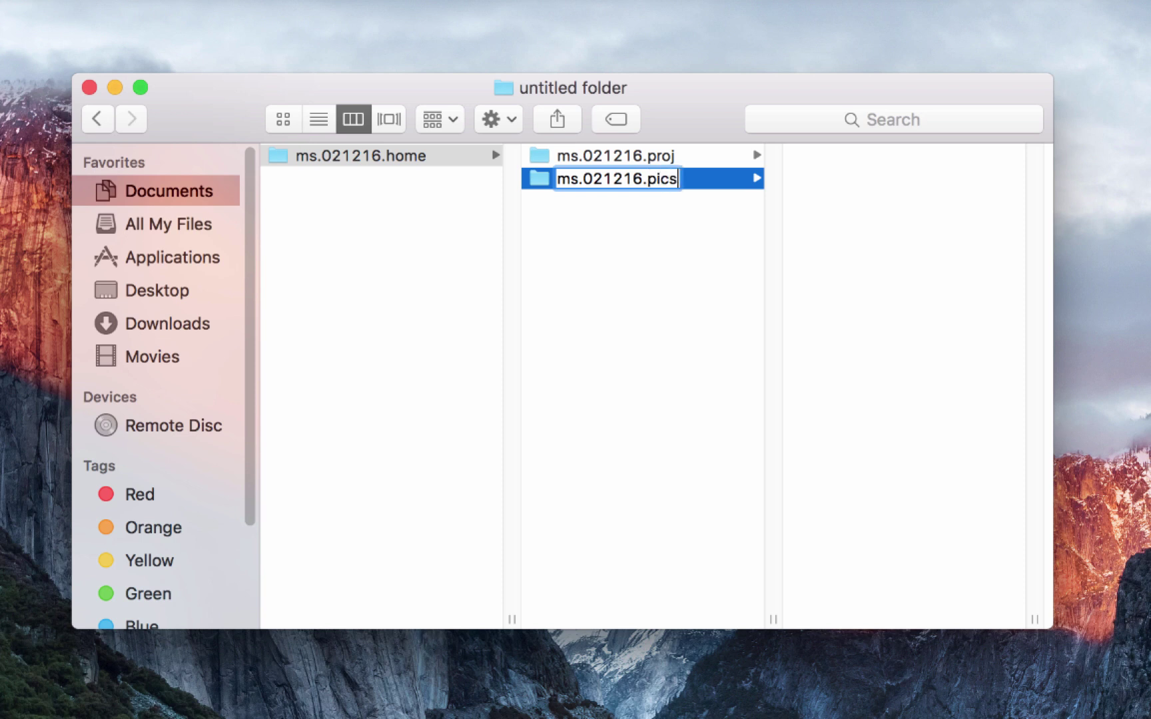
{"action": "left_click", "coordinate": [619, 233]}
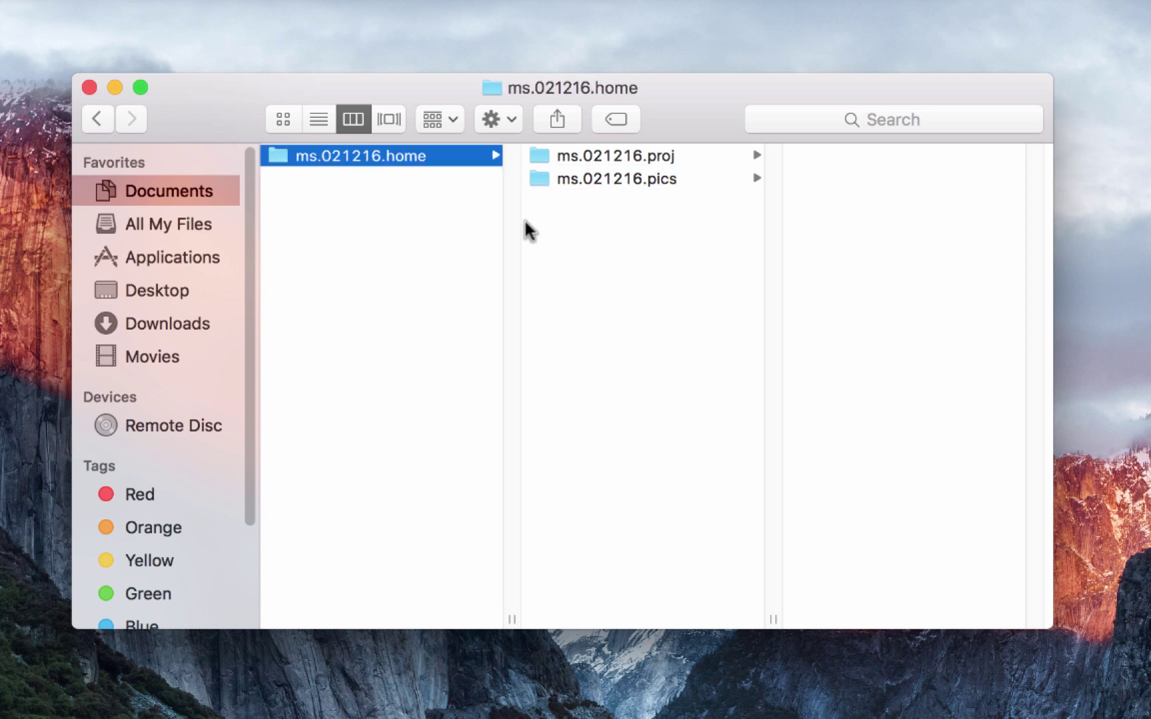
Create a third subfolder named ms.021216.docs inside the ms.021216.home folder.
{"action": "left_click", "coordinate": [386, 155]}
{"action": "left_click", "coordinate": [510, 119]}
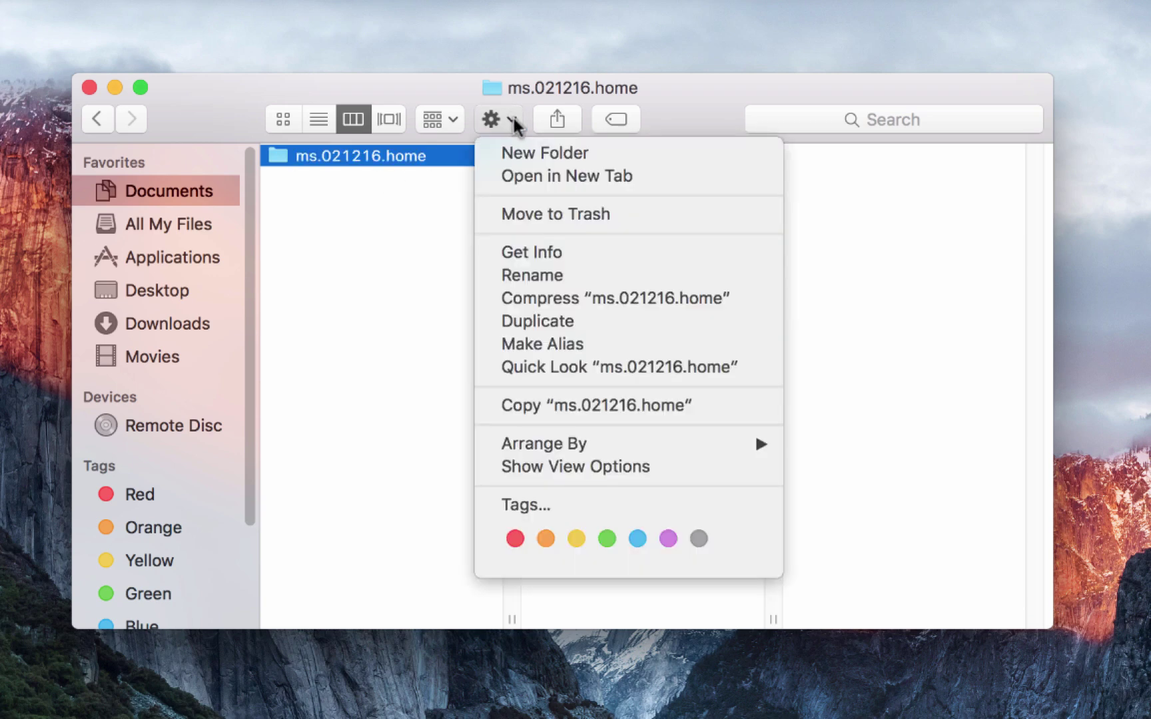
{"action": "left_click", "coordinate": [526, 151]}
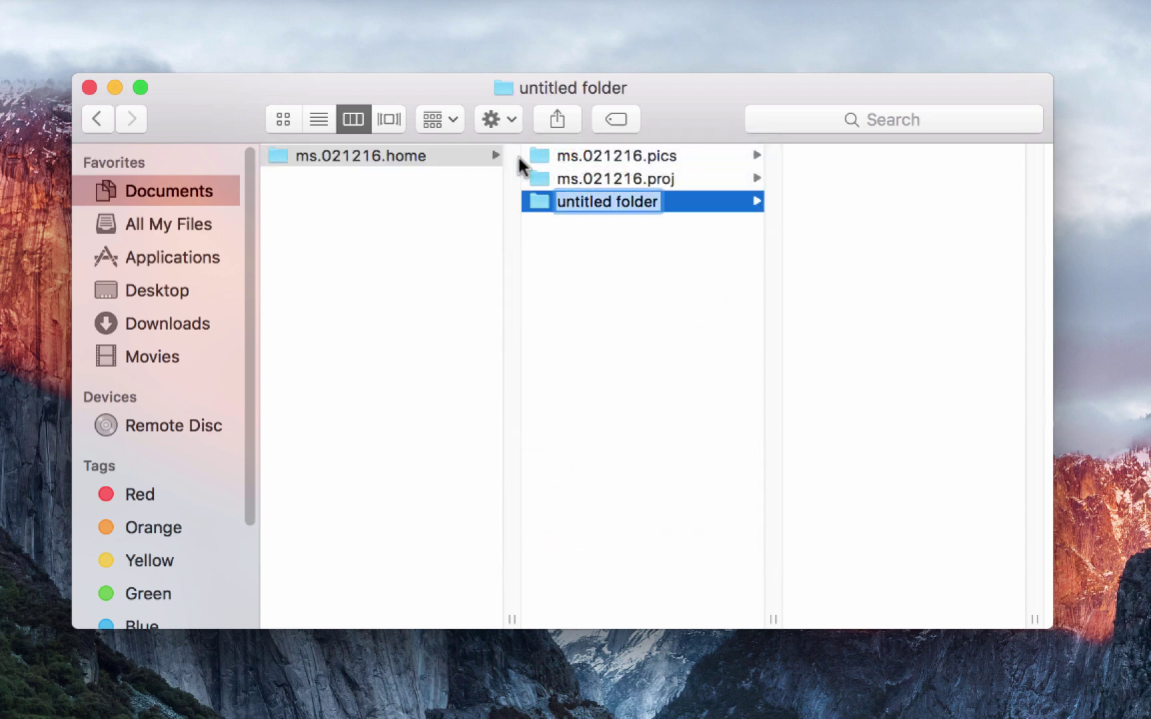
{"action": "type", "text": "ms"}
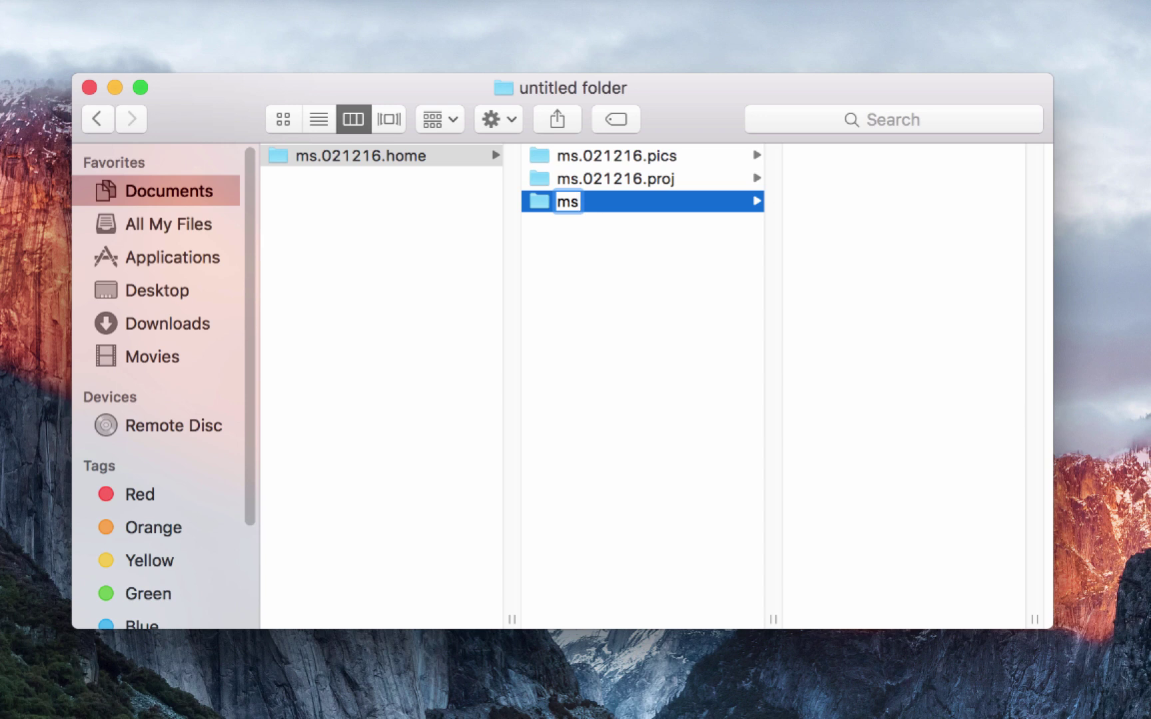
{"action": "type", "text": ".021"}
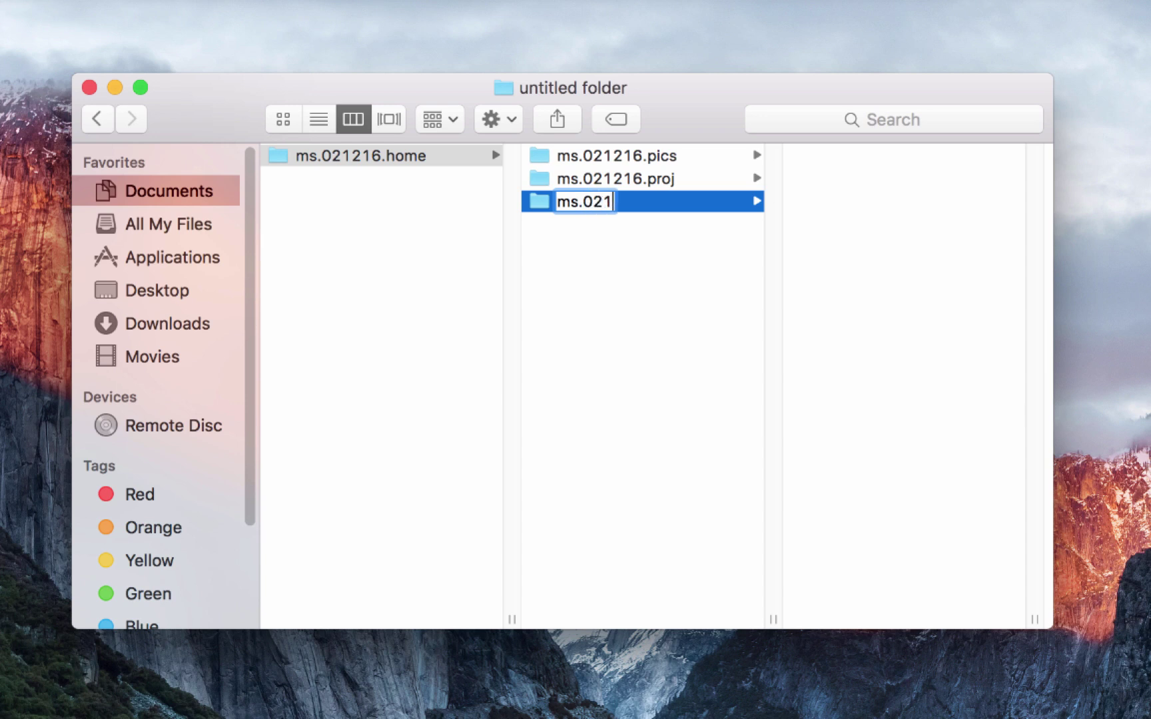
{"action": "type", "text": "216."}
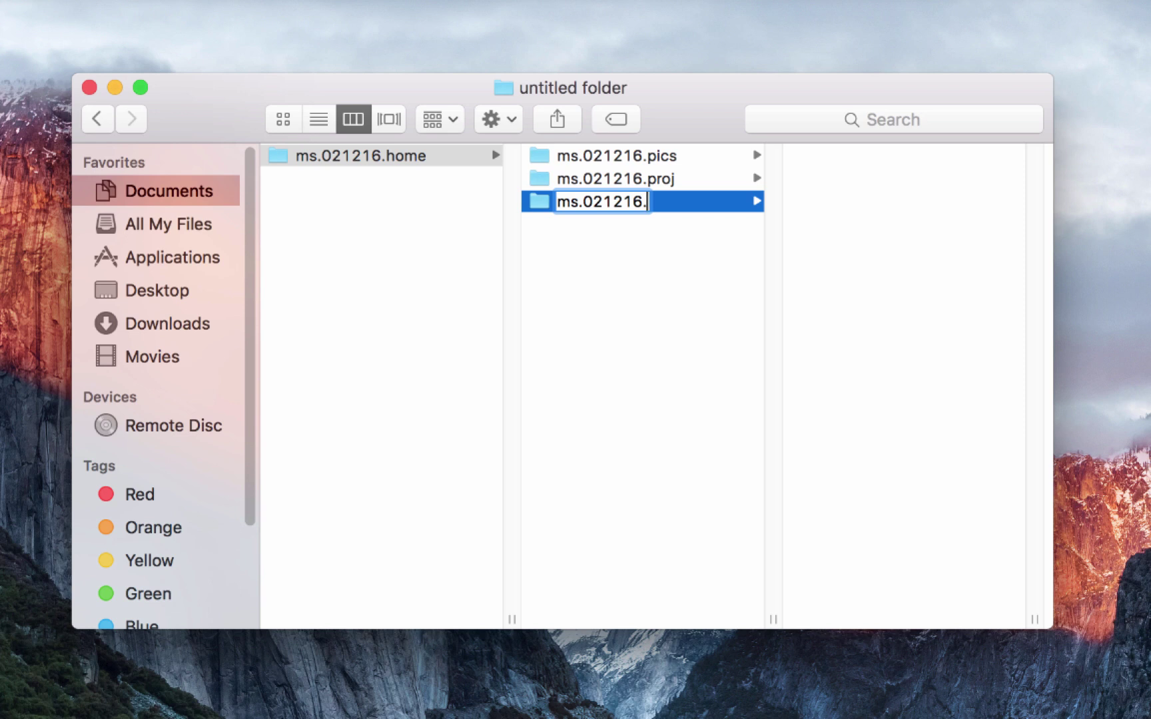
{"action": "type", "text": "docs"}
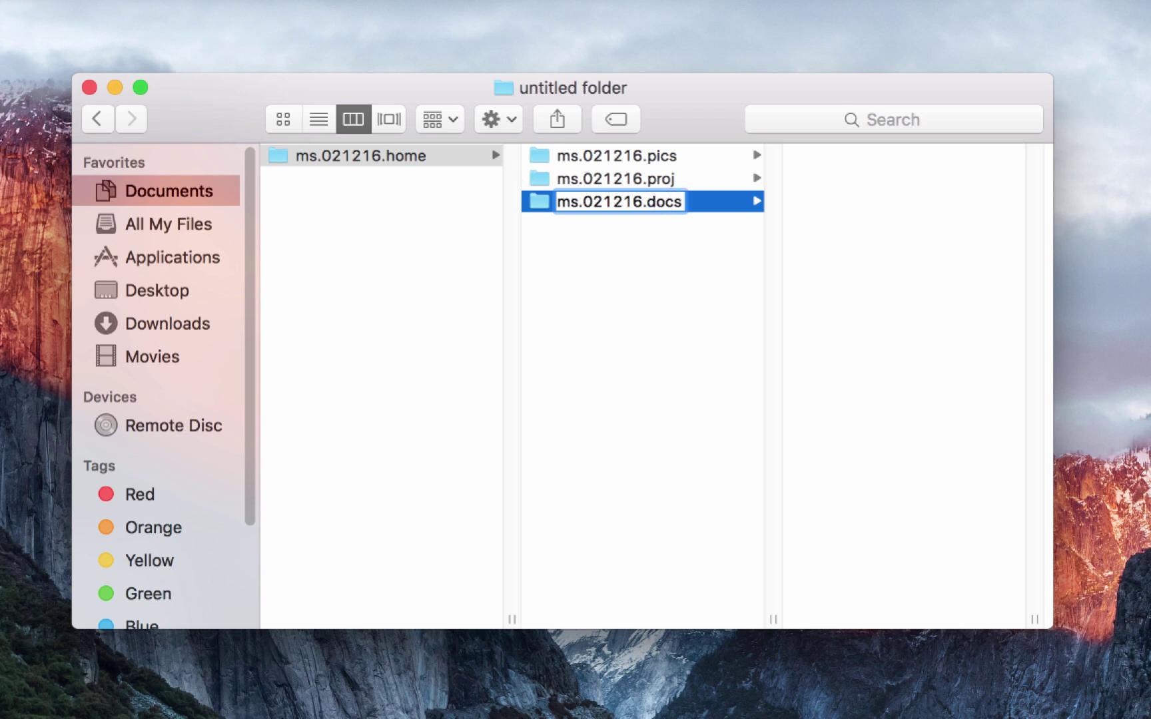
{"action": "left_click", "coordinate": [636, 318]}
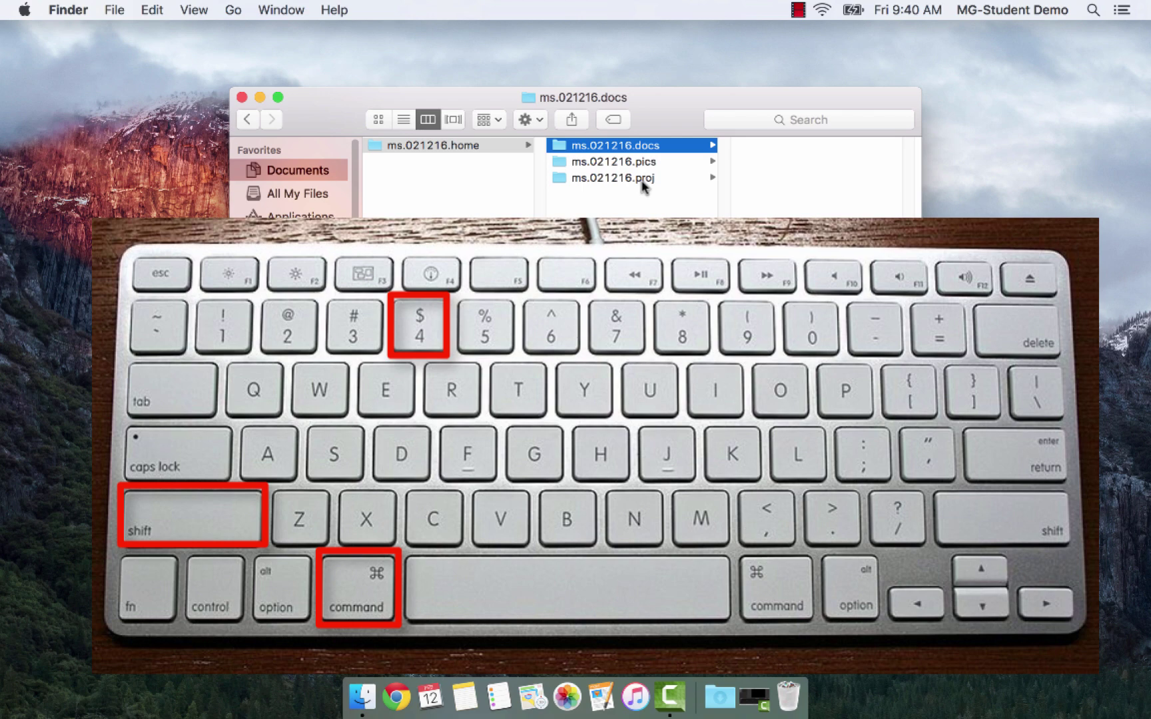
Capture a screenshot of the Finder window area and move the image from the desktop into the ms.021216.pics folder.
{"action": "key", "text": "super+shift+4"}
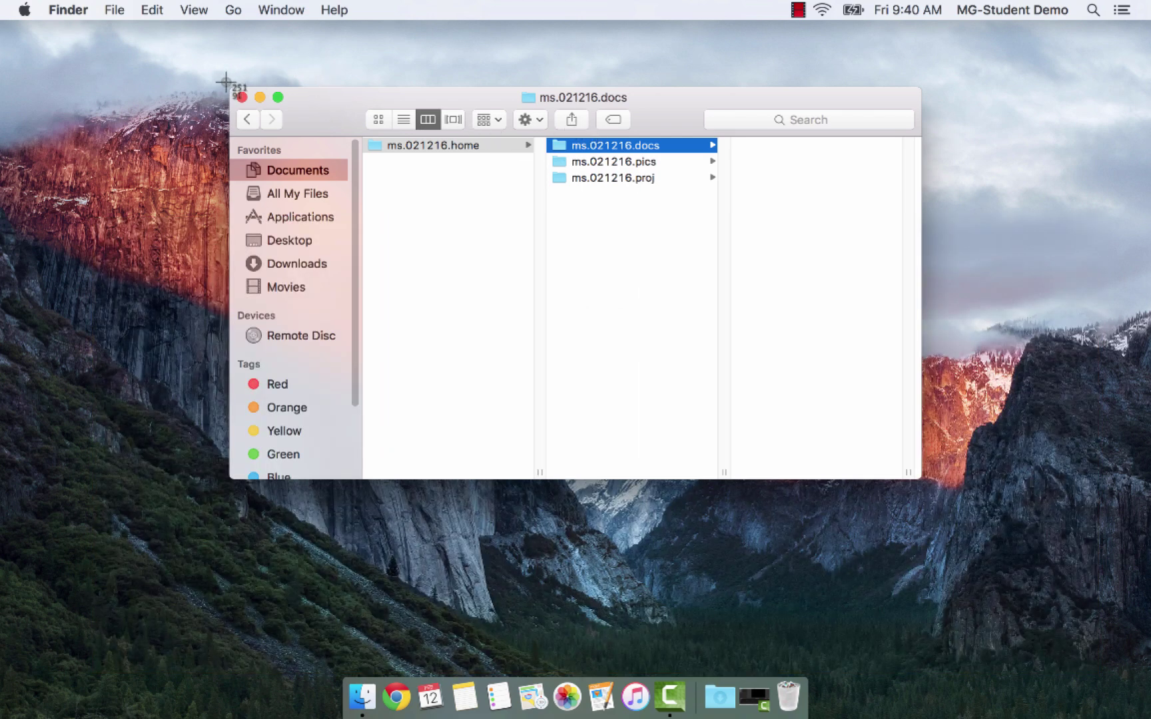
{"action": "left_click_drag", "start_coordinate": [225, 82], "coordinate": [930, 494]}
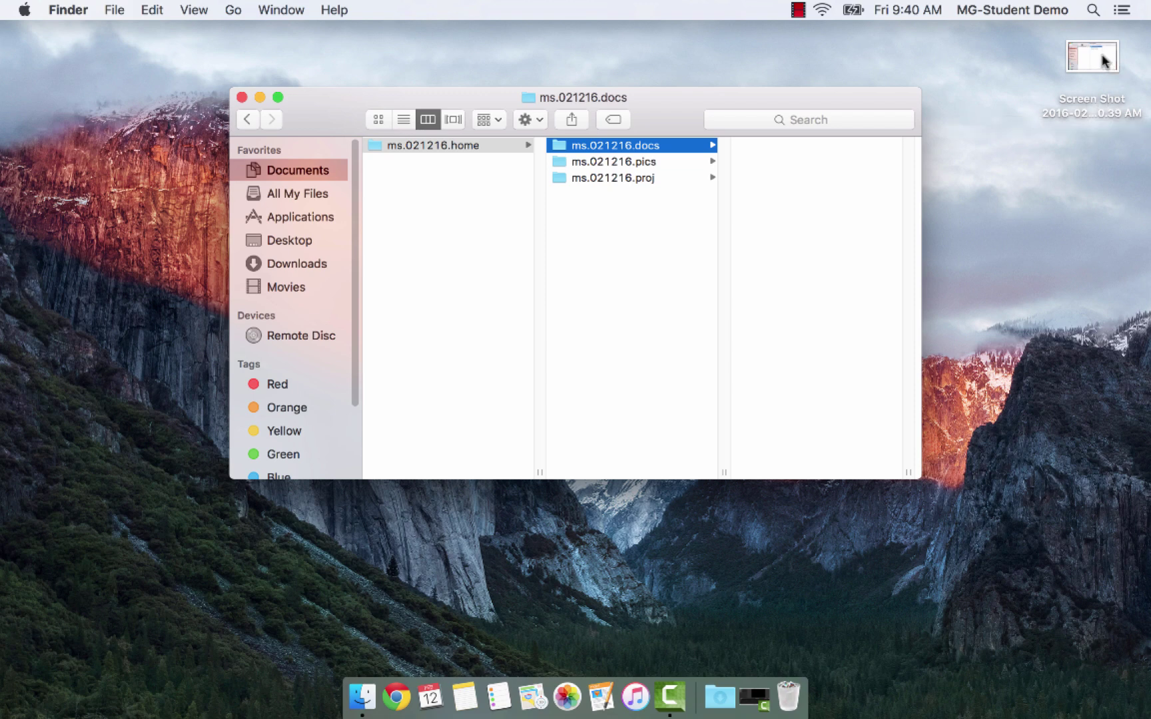
{"action": "left_click_drag", "start_coordinate": [1106, 62], "coordinate": [624, 168]}
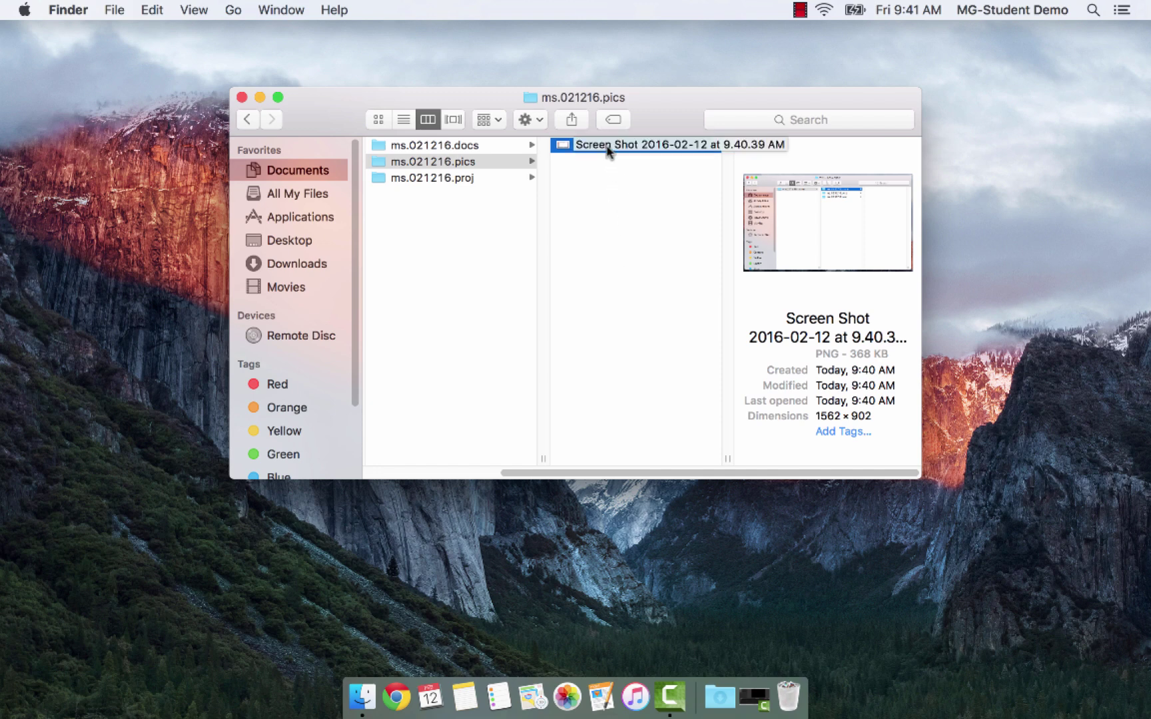
{"action": "left_click", "coordinate": [618, 188]}
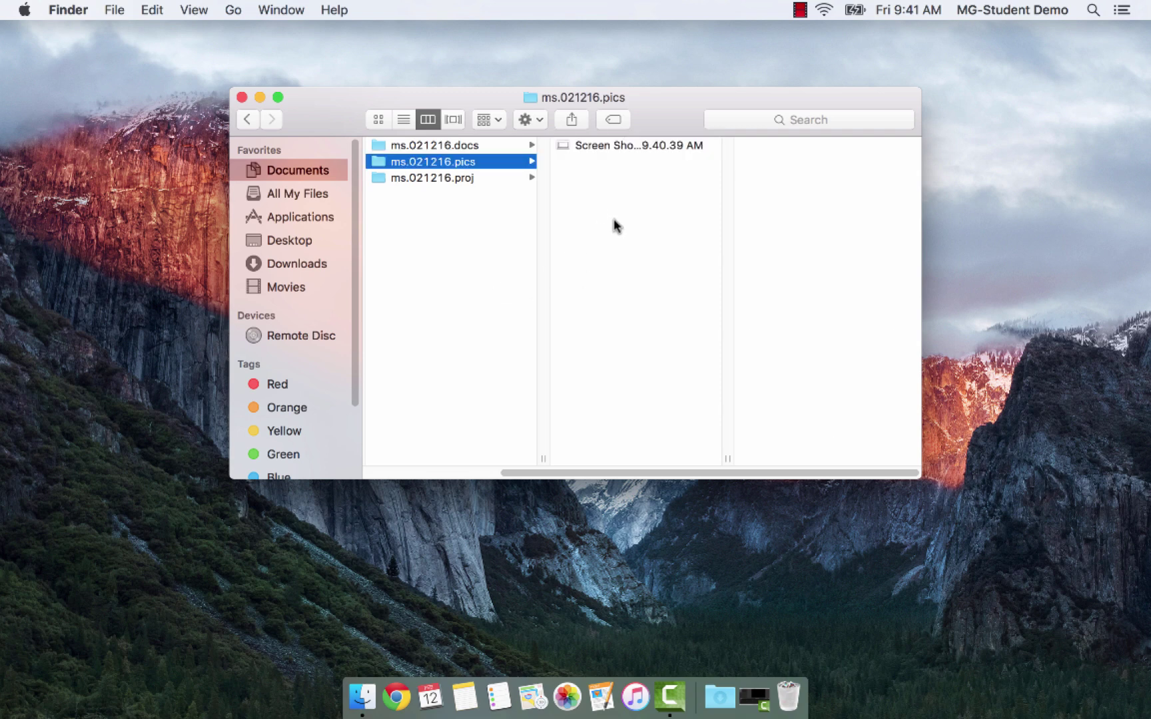
Rename the screenshot in the ms.021216.pics folder as ms.021216.ss1.
{"action": "left_click", "coordinate": [611, 145]}
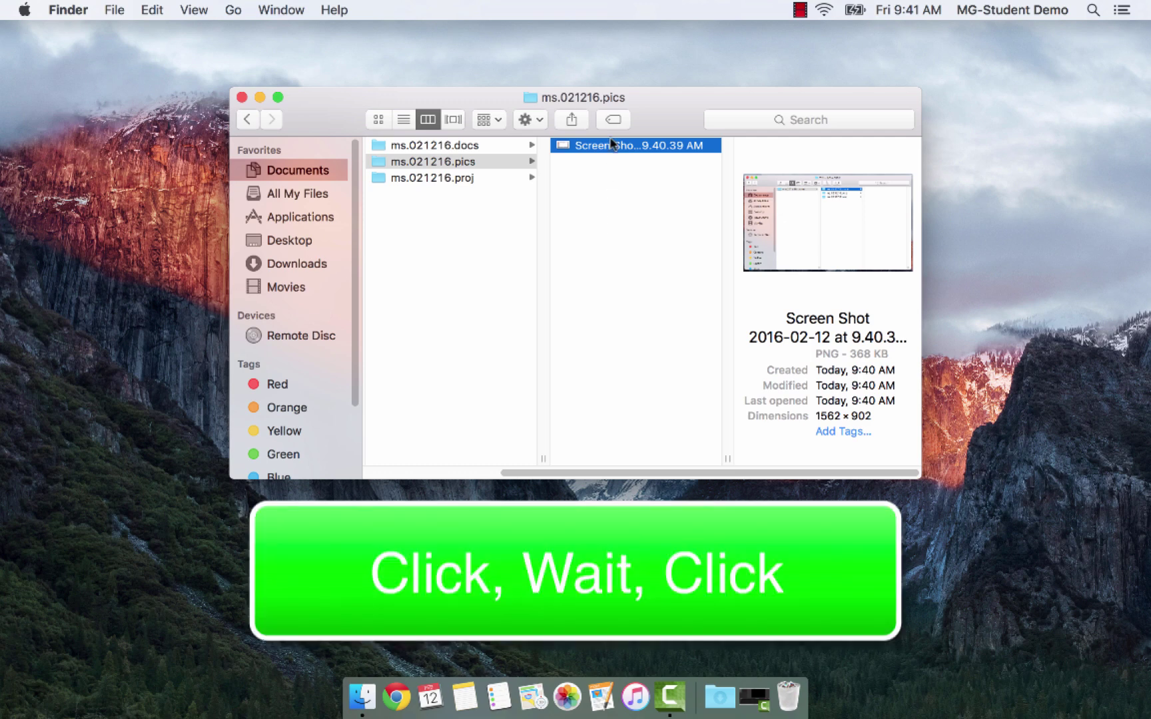
{"action": "left_click", "coordinate": [608, 146]}
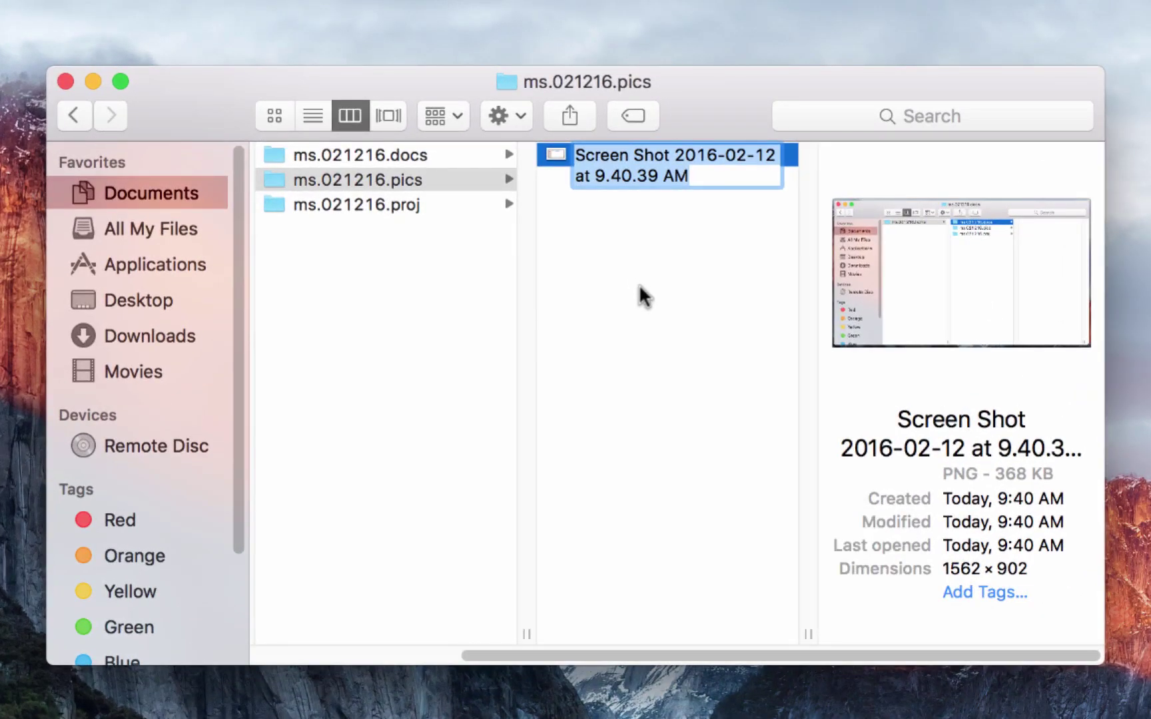
{"action": "type", "text": "ms"}
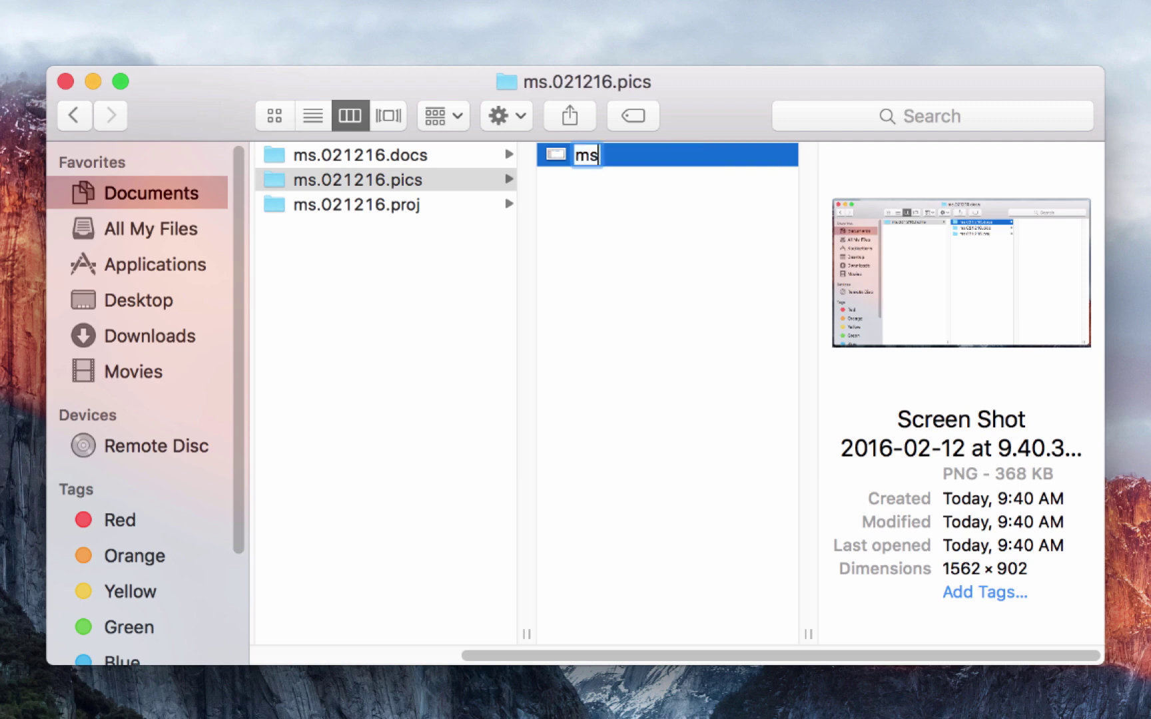
{"action": "type", "text": ".02"}
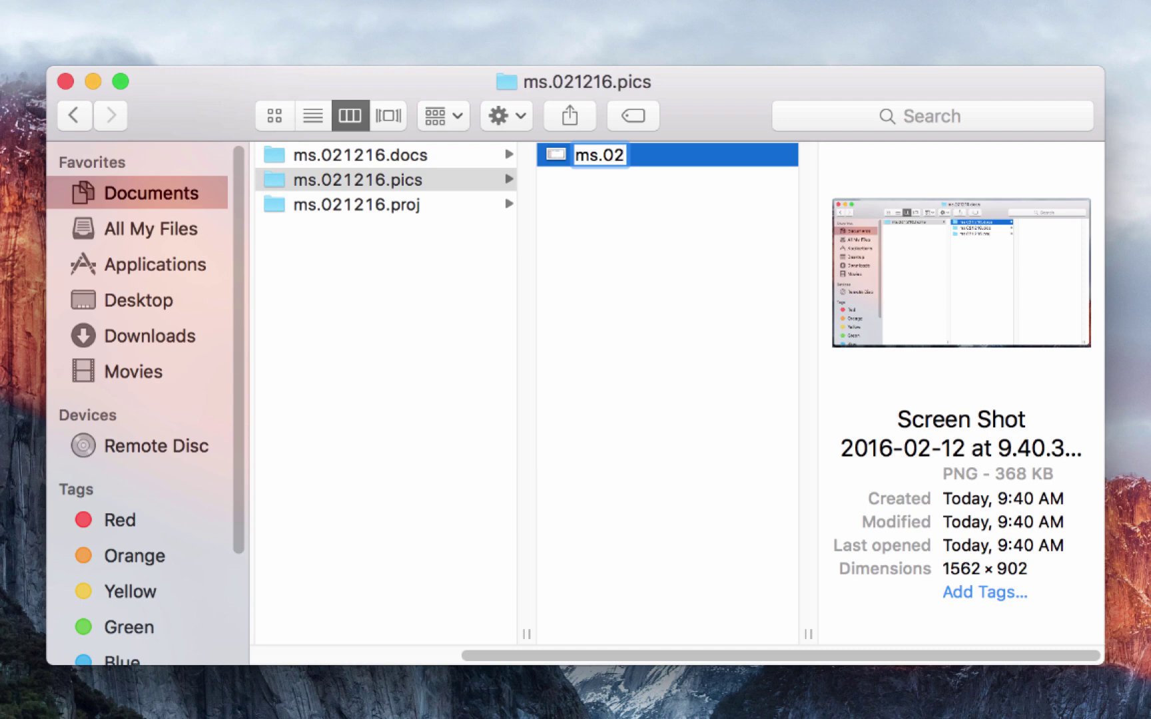
{"action": "type", "text": "1216"}
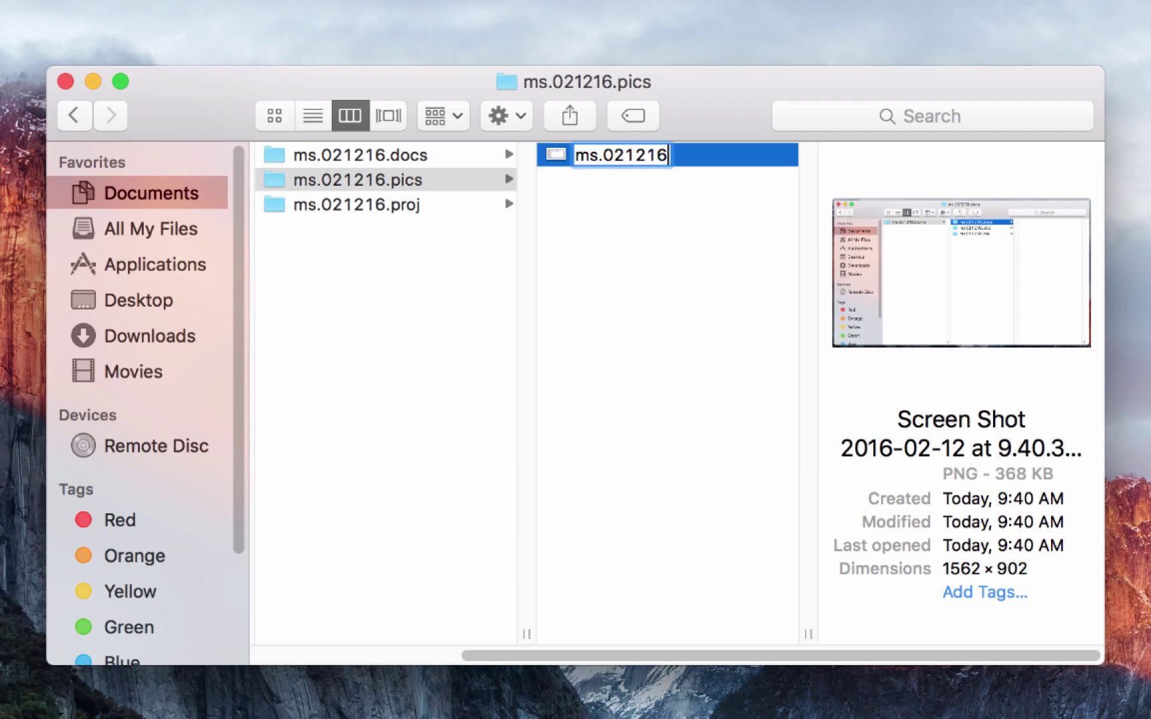
{"action": "type", "text": ".ss1"}
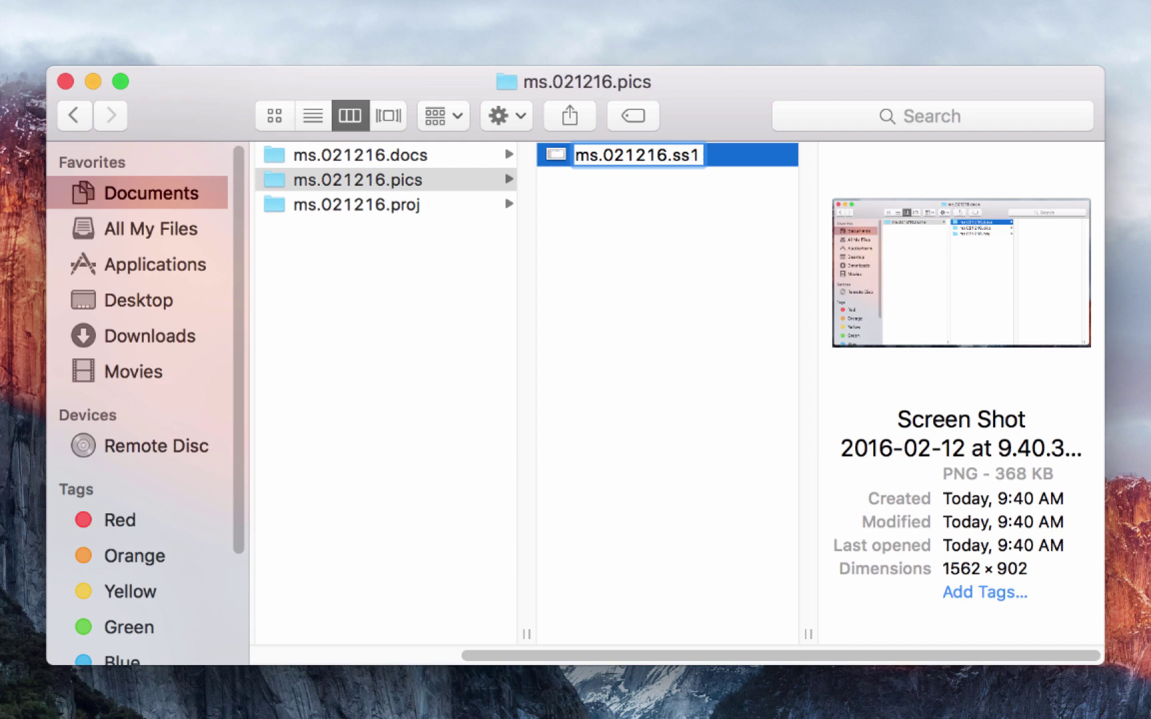
{"action": "left_click", "coordinate": [655, 265]}
{"action": "key", "text": "Right"}
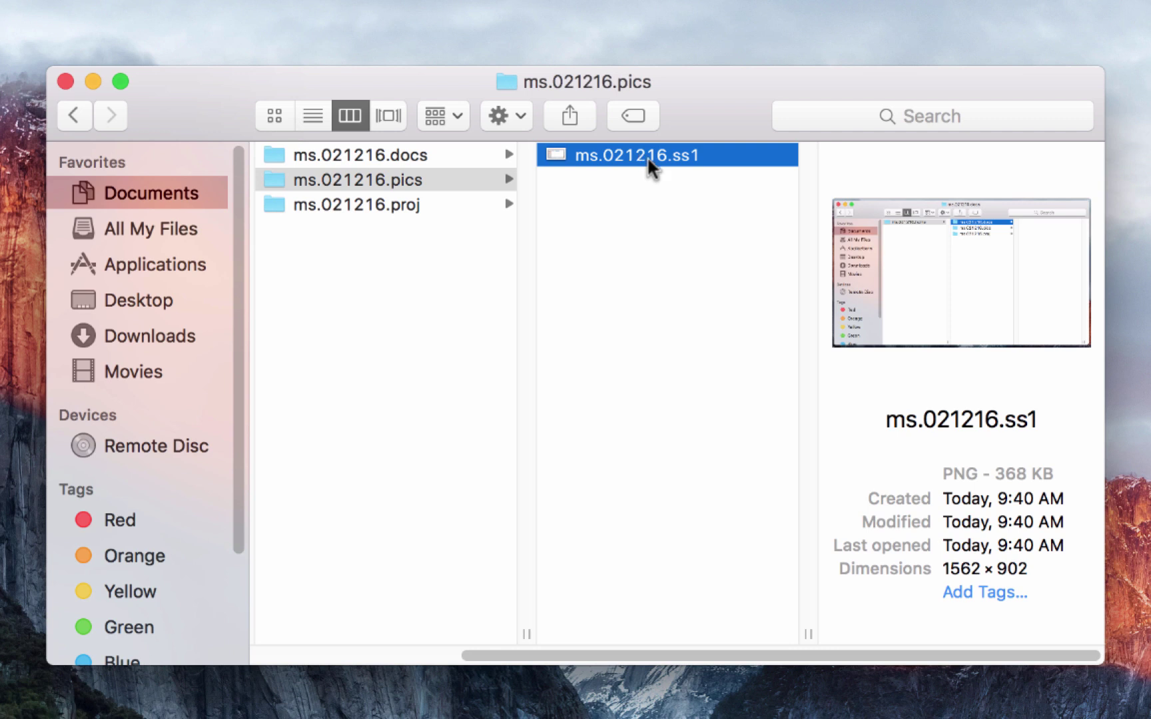
Capture a second screenshot of the Finder window with the whole folder hierarchy in view and move it into ms.021216.pics.
{"action": "left_click_drag", "start_coordinate": [599, 649], "coordinate": [319, 653]}
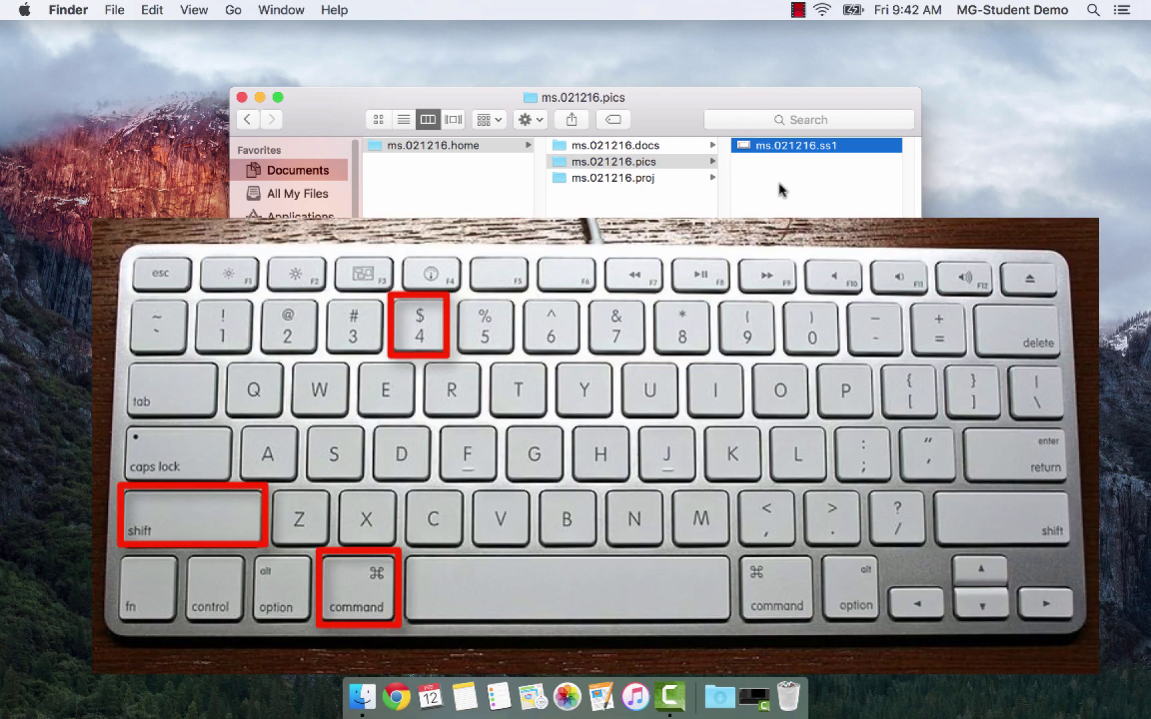
{"action": "key", "text": "super+shift+4"}
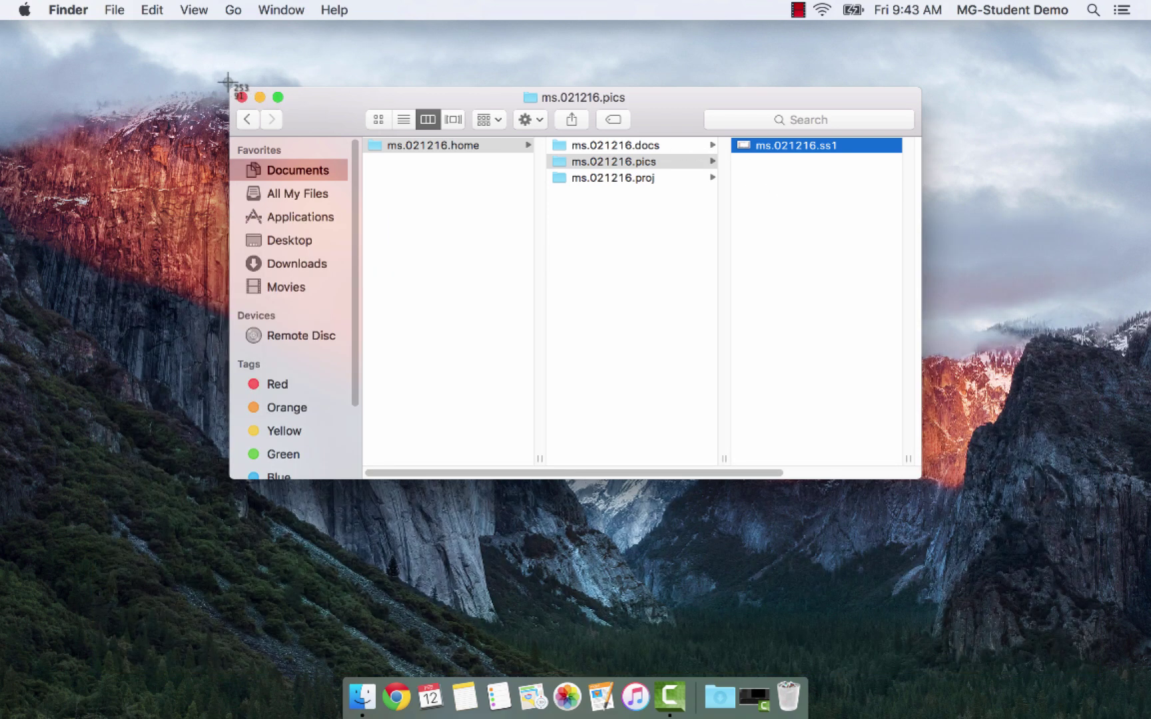
{"action": "left_click_drag", "start_coordinate": [228, 83], "coordinate": [927, 485]}
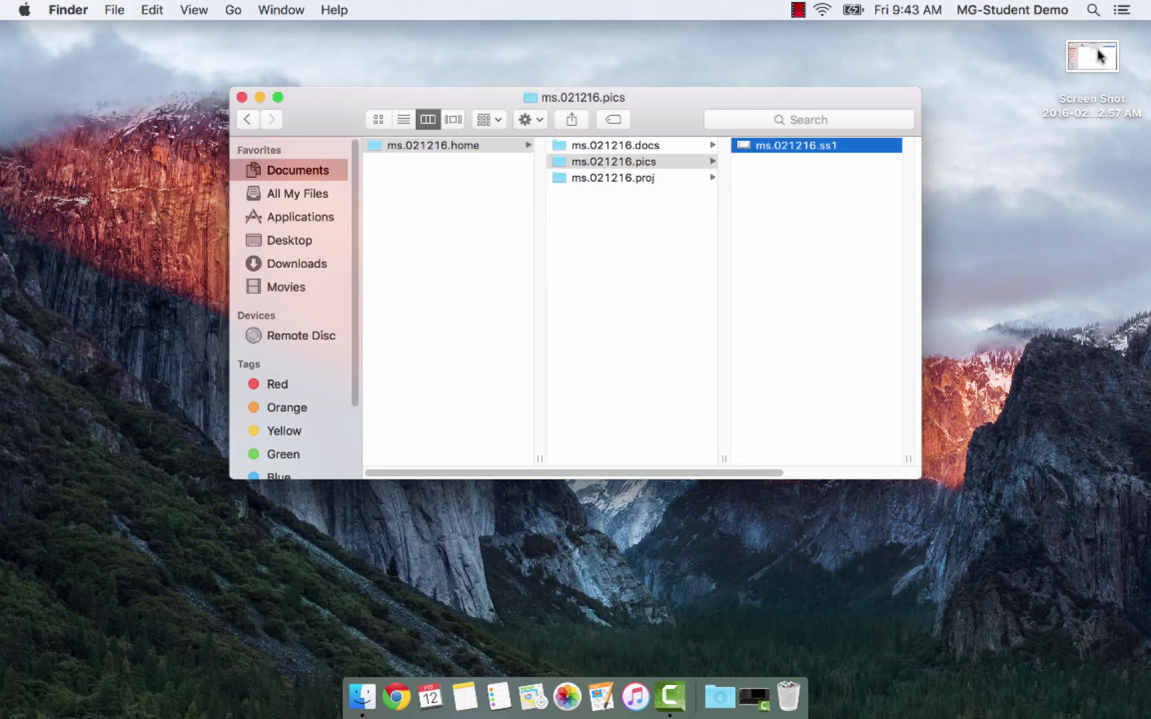
{"action": "left_click_drag", "start_coordinate": [1097, 48], "coordinate": [818, 146]}
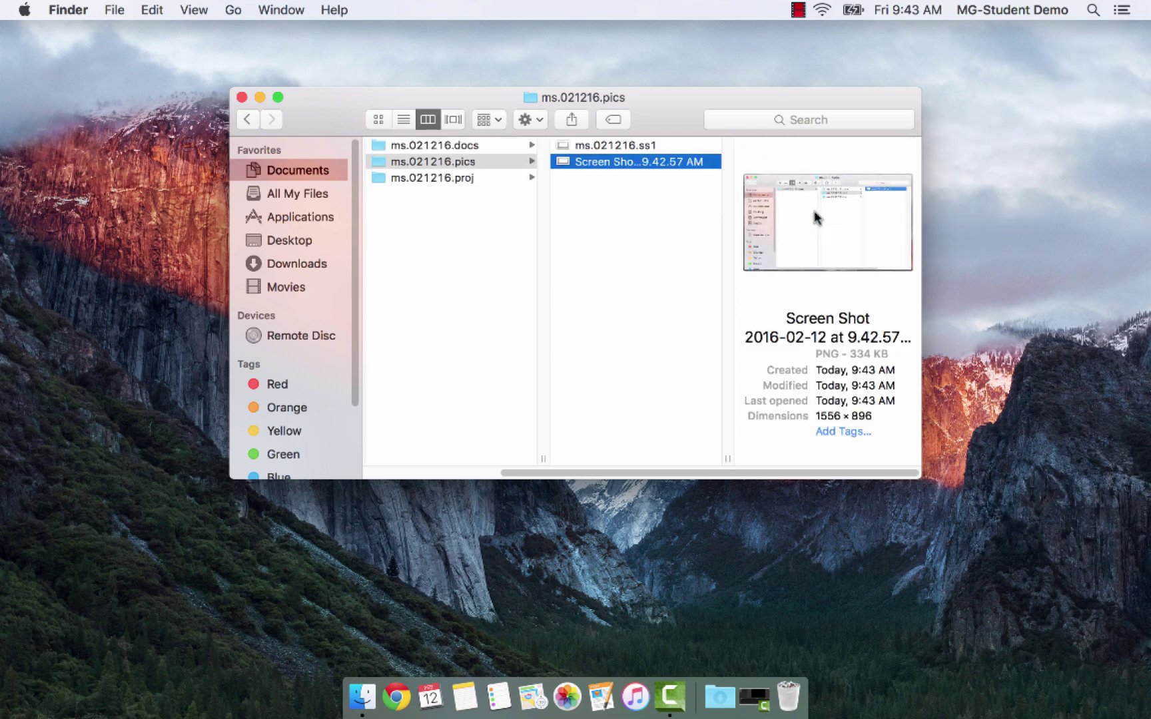
Rename the second screenshot in the ms.021216.pics folder as ms.021216.ss2.
{"action": "left_click", "coordinate": [611, 162]}
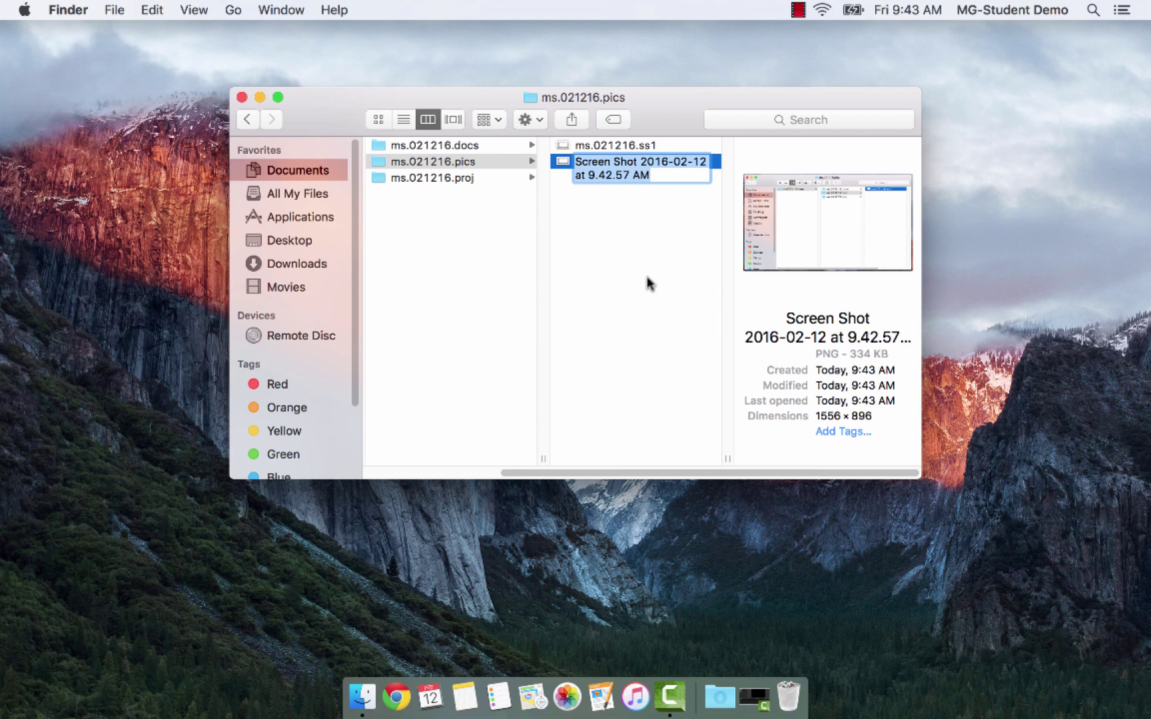
{"action": "type", "text": "ms"}
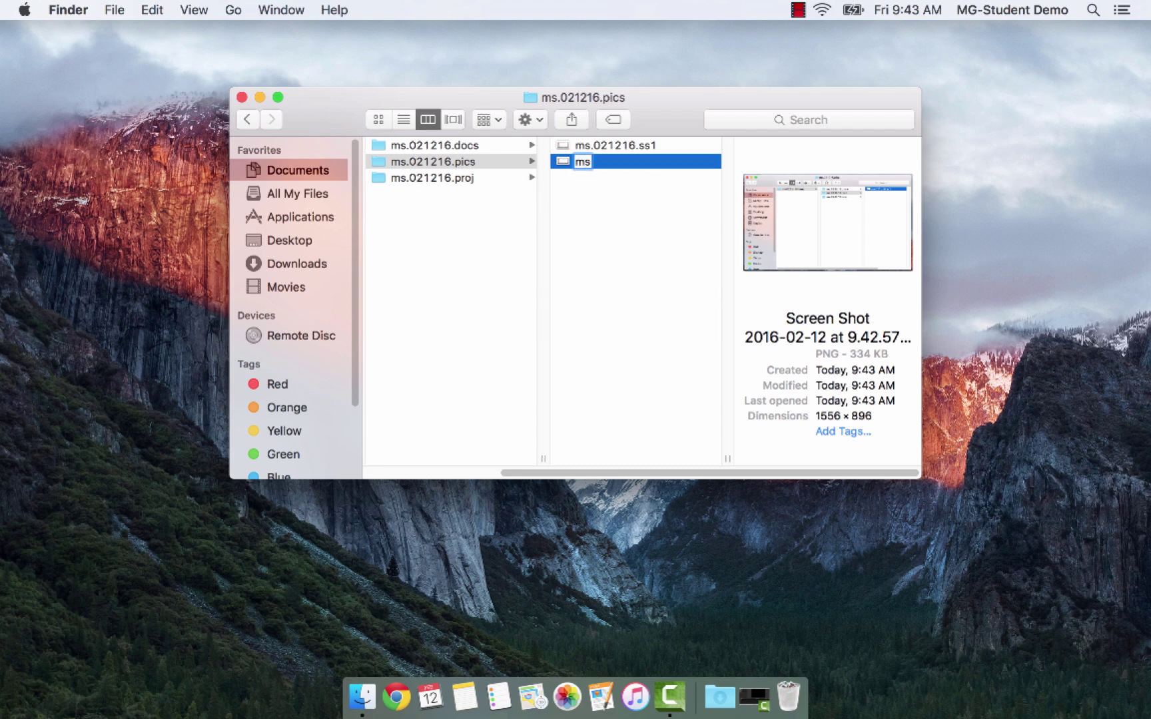
{"action": "type", "text": ".021216.ss"}
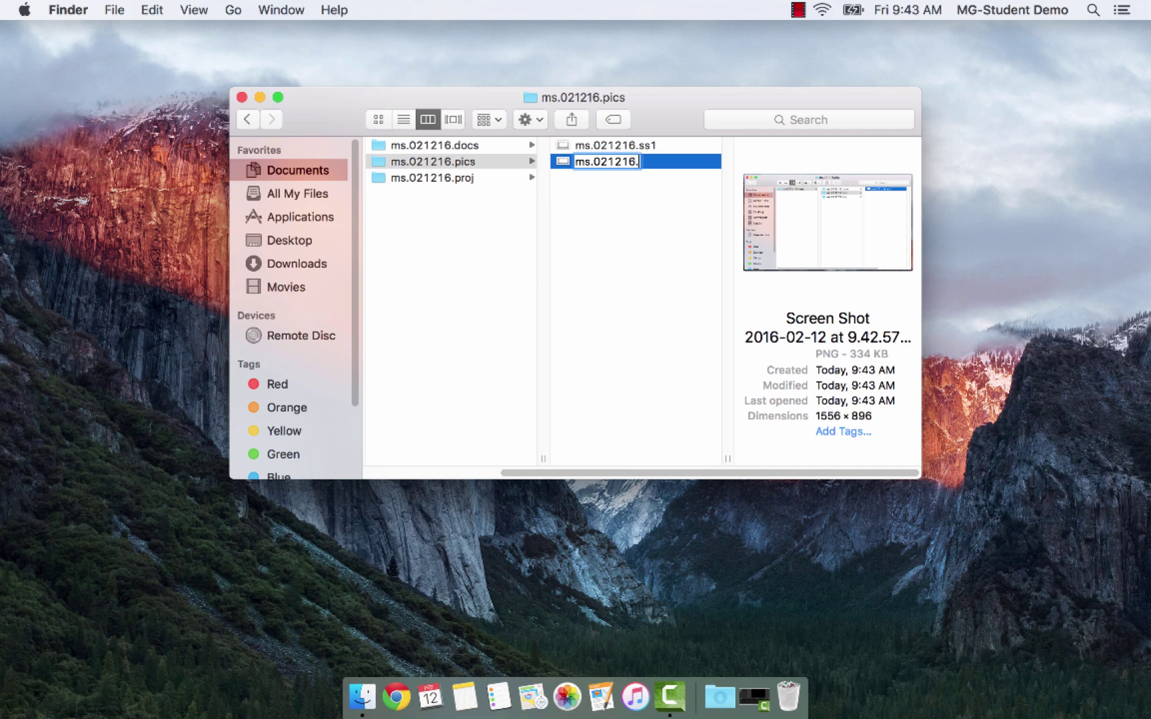
{"action": "type", "text": "2"}
{"action": "left_click", "coordinate": [637, 259]}
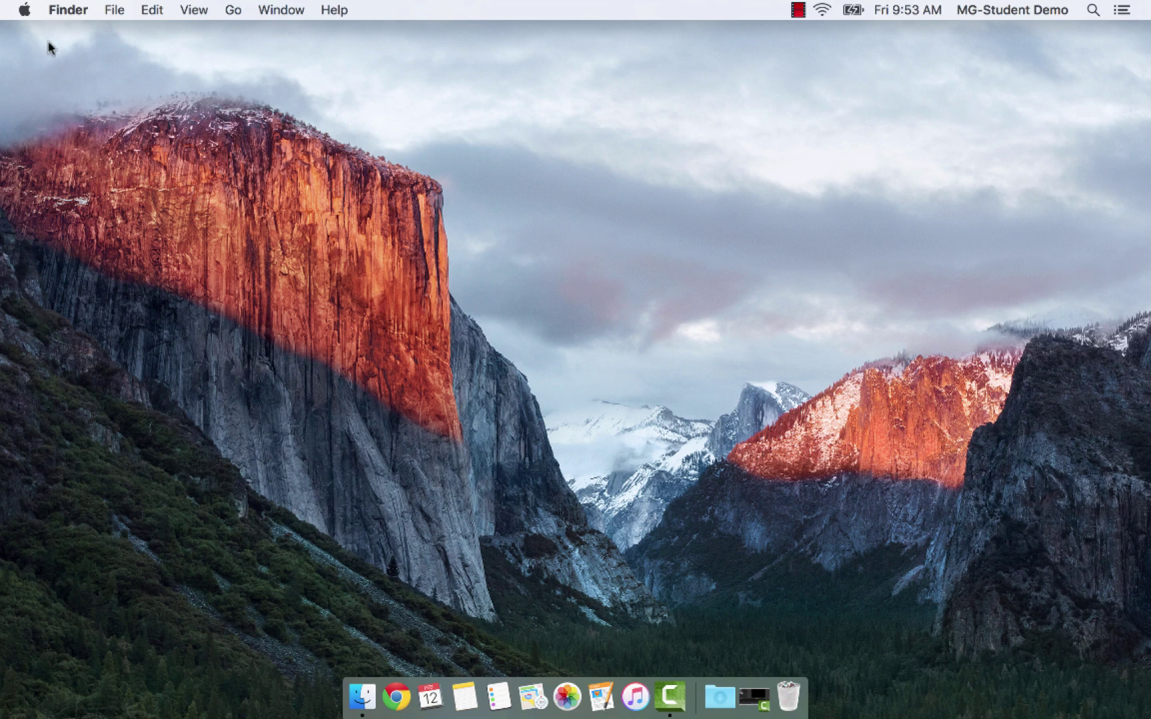
Switch to the Dock settings in System Preferences and enlarge the Dock slightly, keeping the magnification level at Max.
{"action": "left_click", "coordinate": [26, 11]}
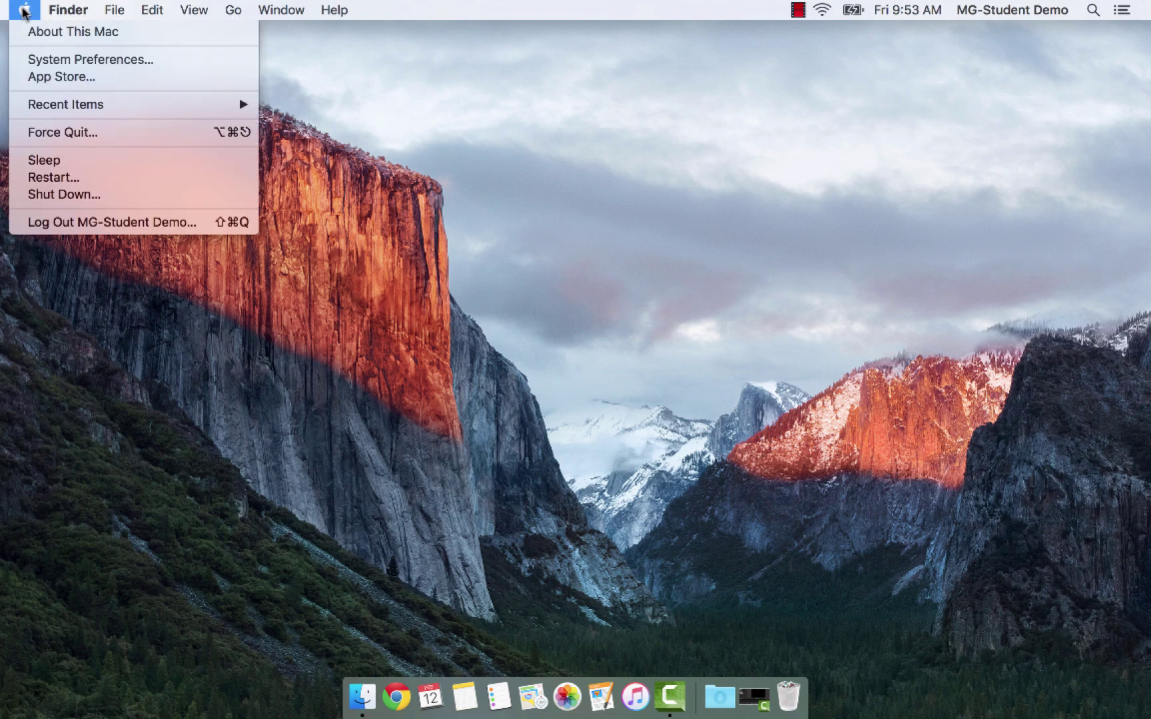
{"action": "left_click", "coordinate": [36, 58]}
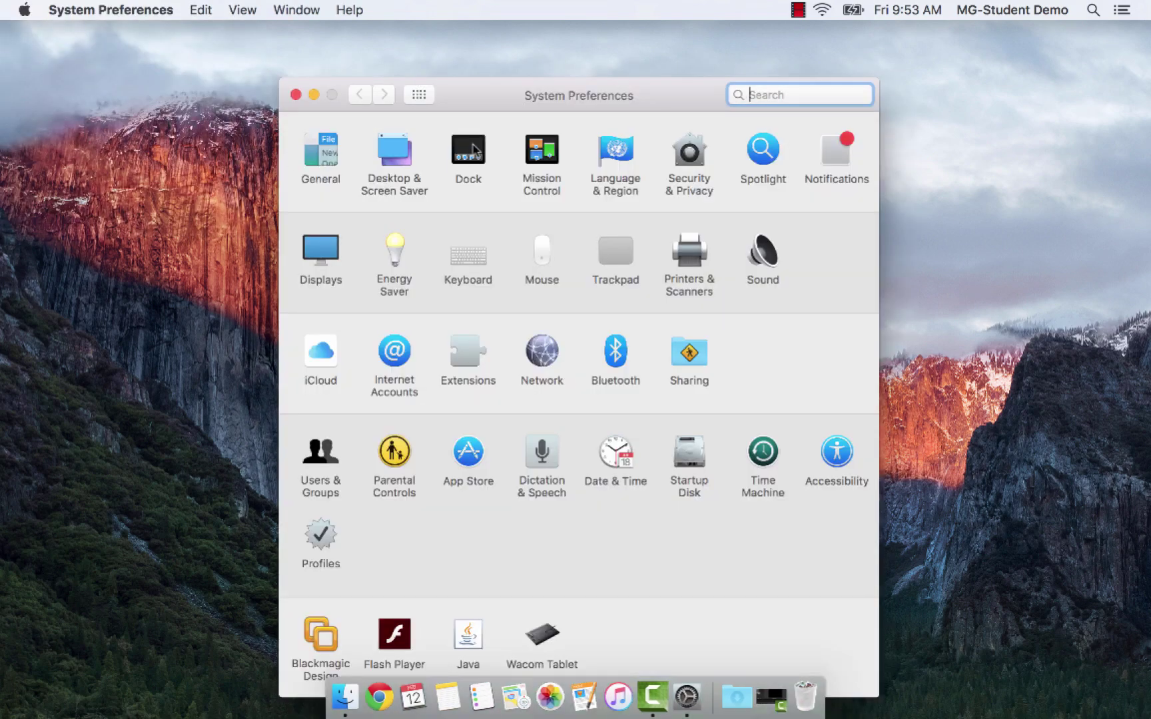
{"action": "left_click", "coordinate": [471, 148]}
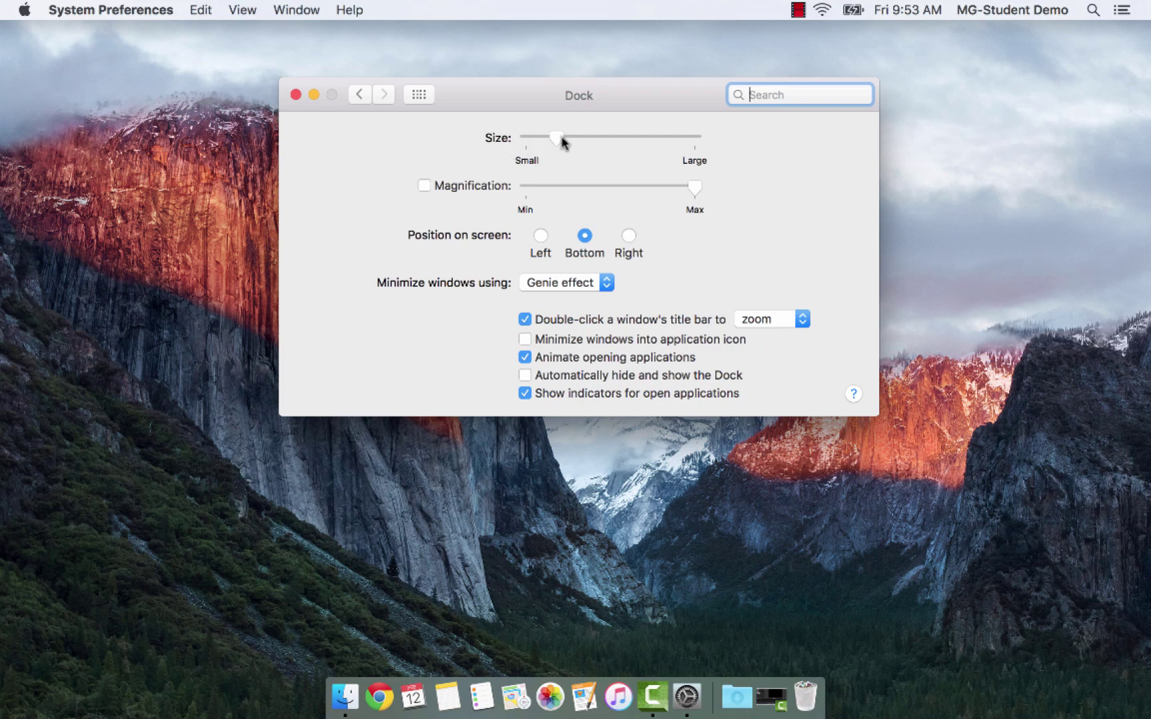
{"action": "mouse_move", "coordinate": [558, 138]}
{"action": "left_mouse_down"}
{"action": "mouse_move", "coordinate": [616, 140]}
{"action": "mouse_move", "coordinate": [572, 143]}
{"action": "left_mouse_up"}
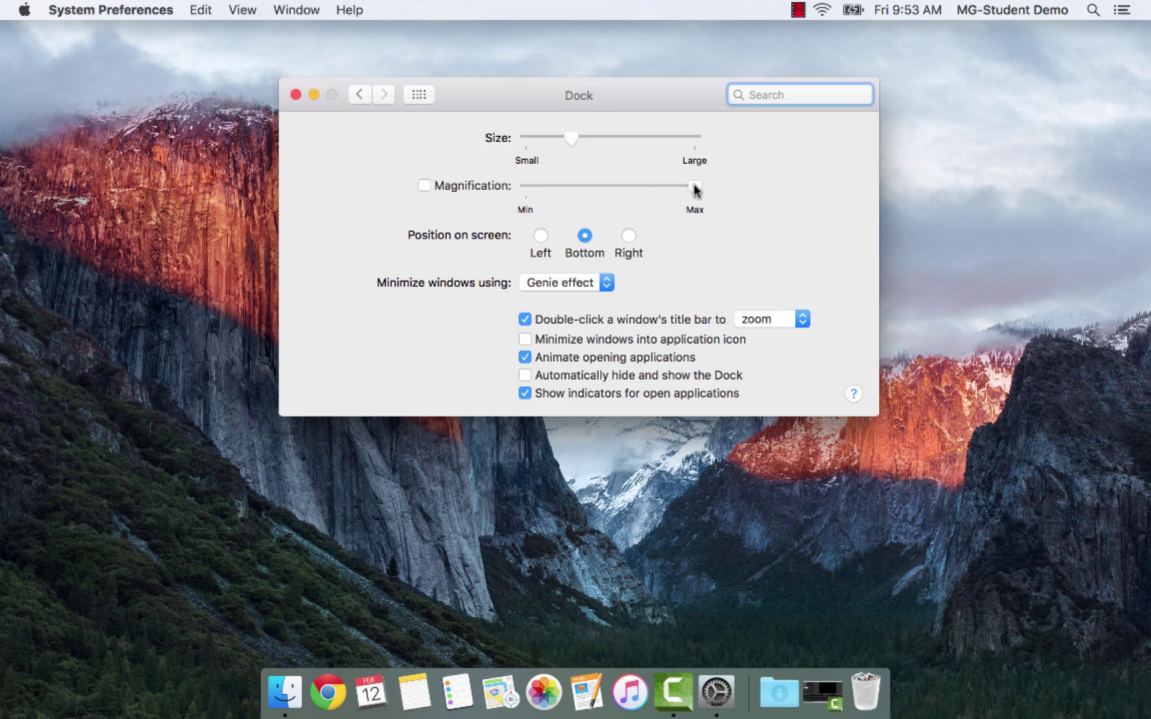
{"action": "left_click_drag", "start_coordinate": [694, 188], "coordinate": [646, 190]}
{"action": "left_click_drag", "start_coordinate": [645, 188], "coordinate": [700, 188]}
Try automatic Dock hiding with the Left and Right positions, restore the Bottom position without hiding, and return to the preferences overview.
{"action": "left_click", "coordinate": [525, 375]}
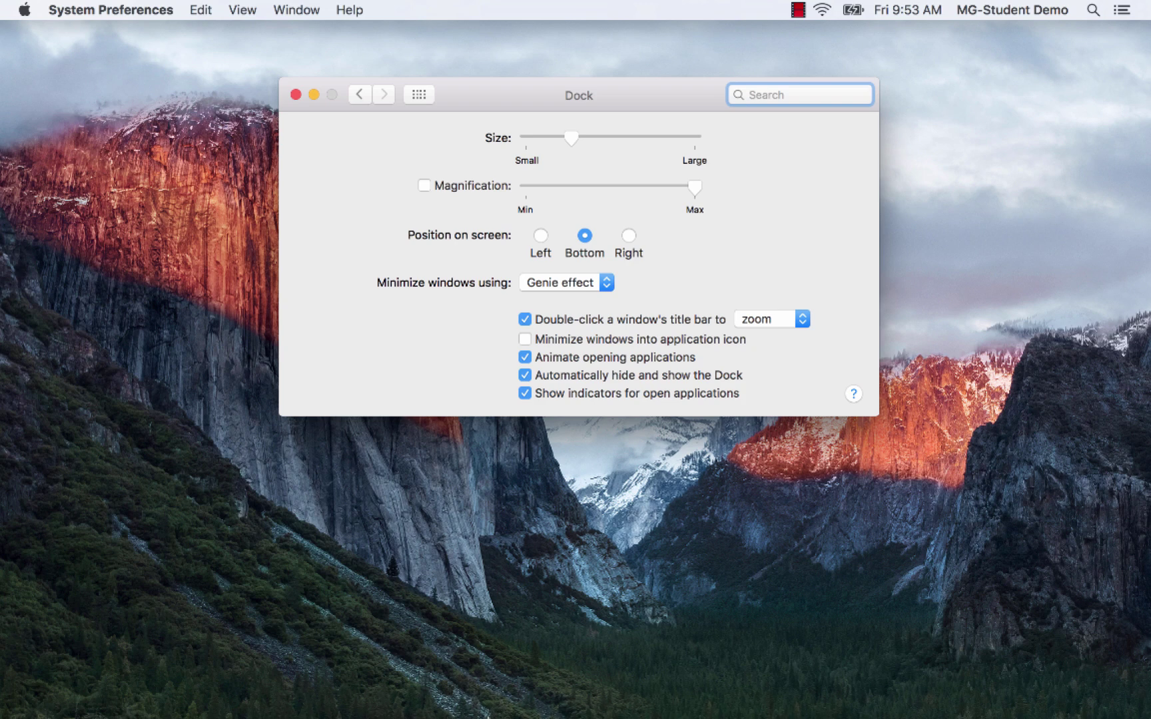
{"action": "mouse_move", "coordinate": [488, 717]}
{"action": "left_click", "coordinate": [541, 236]}
{"action": "mouse_move", "coordinate": [3, 291]}
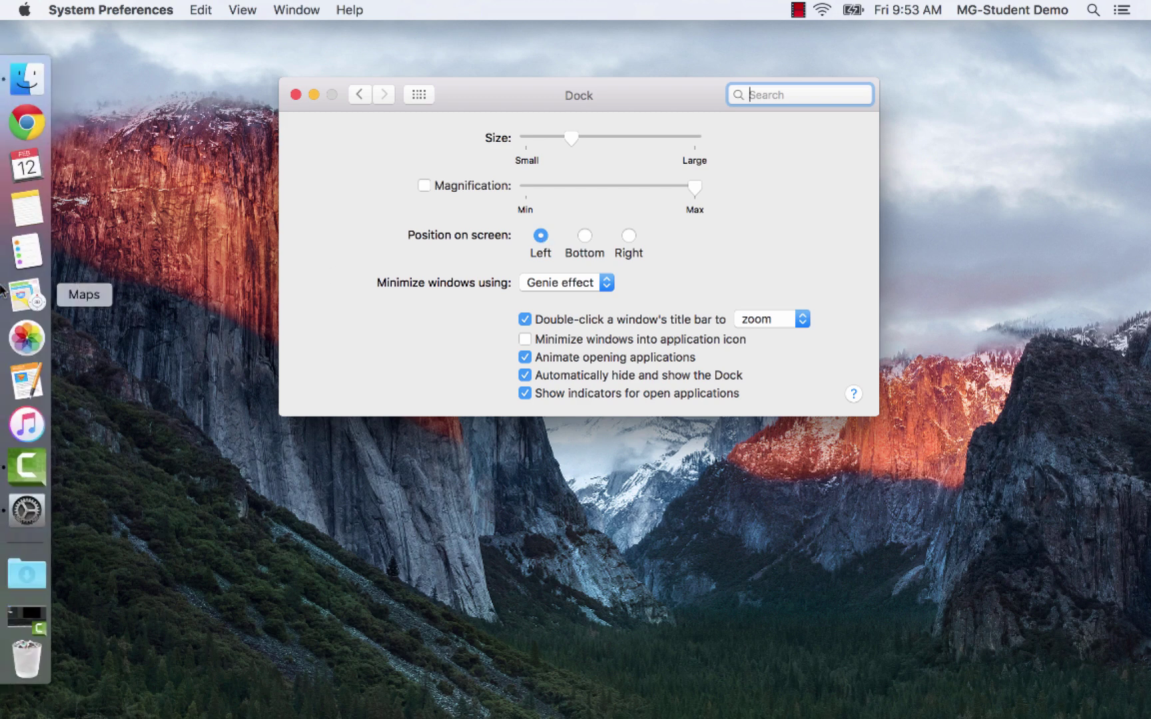
{"action": "left_click", "coordinate": [628, 234]}
{"action": "mouse_move", "coordinate": [1148, 294]}
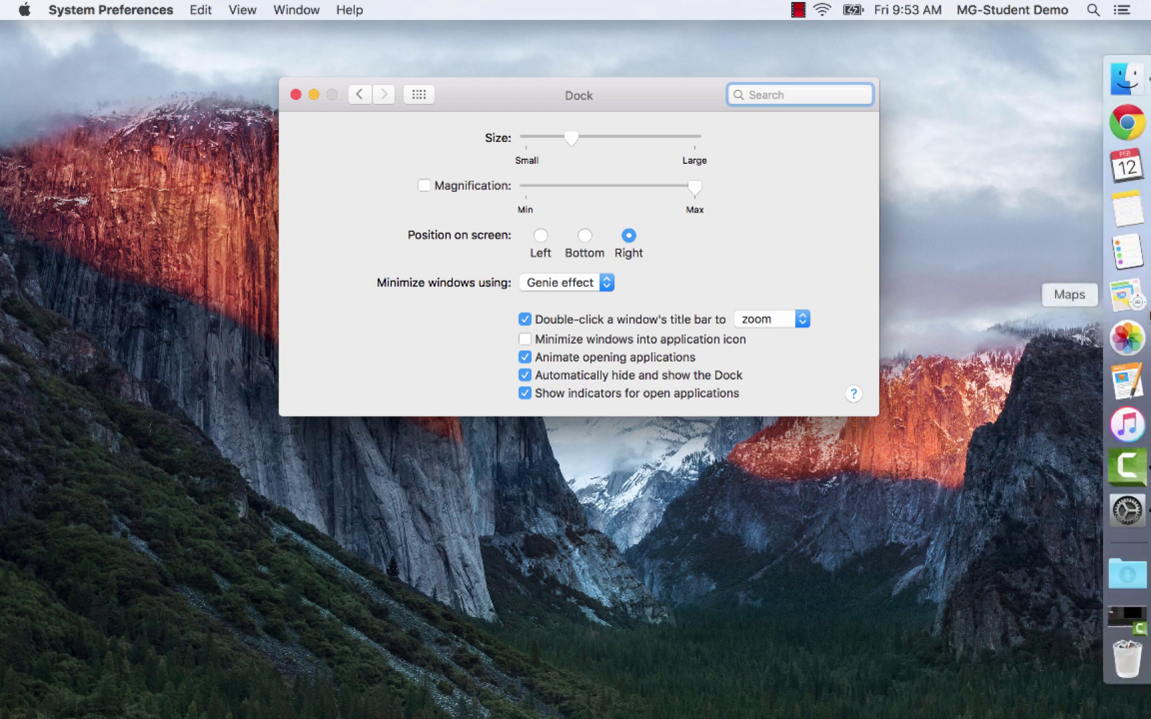
{"action": "left_click", "coordinate": [585, 235]}
{"action": "left_click", "coordinate": [525, 375]}
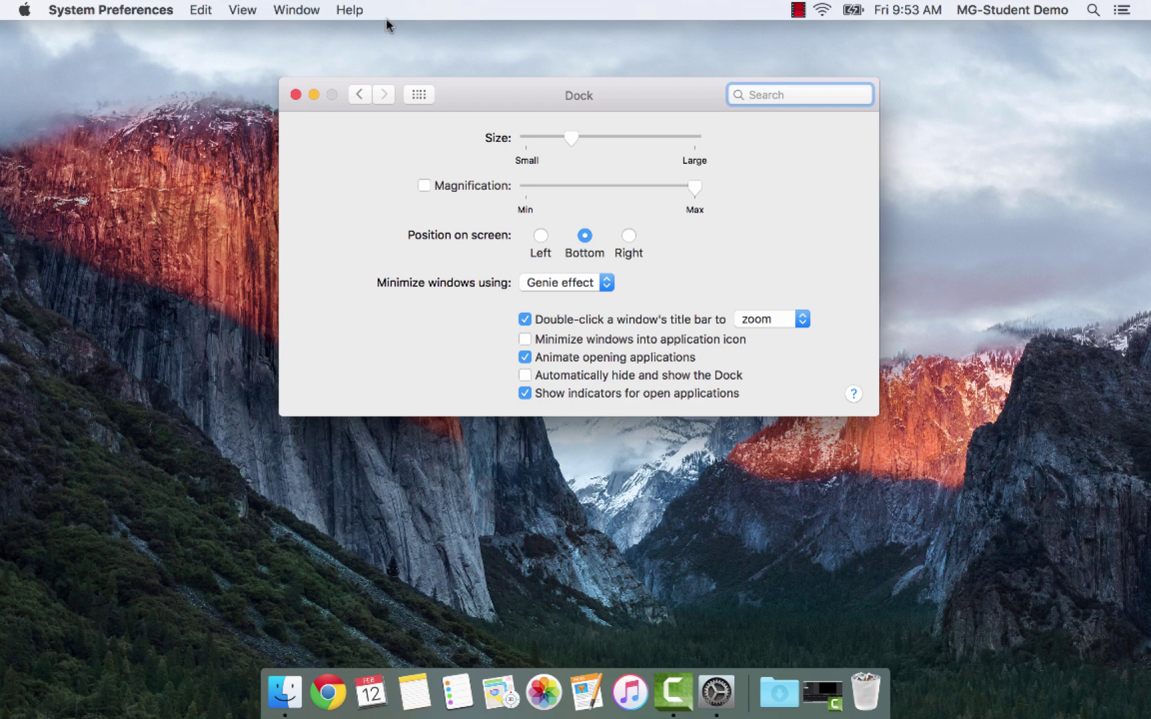
{"action": "left_click", "coordinate": [359, 95]}
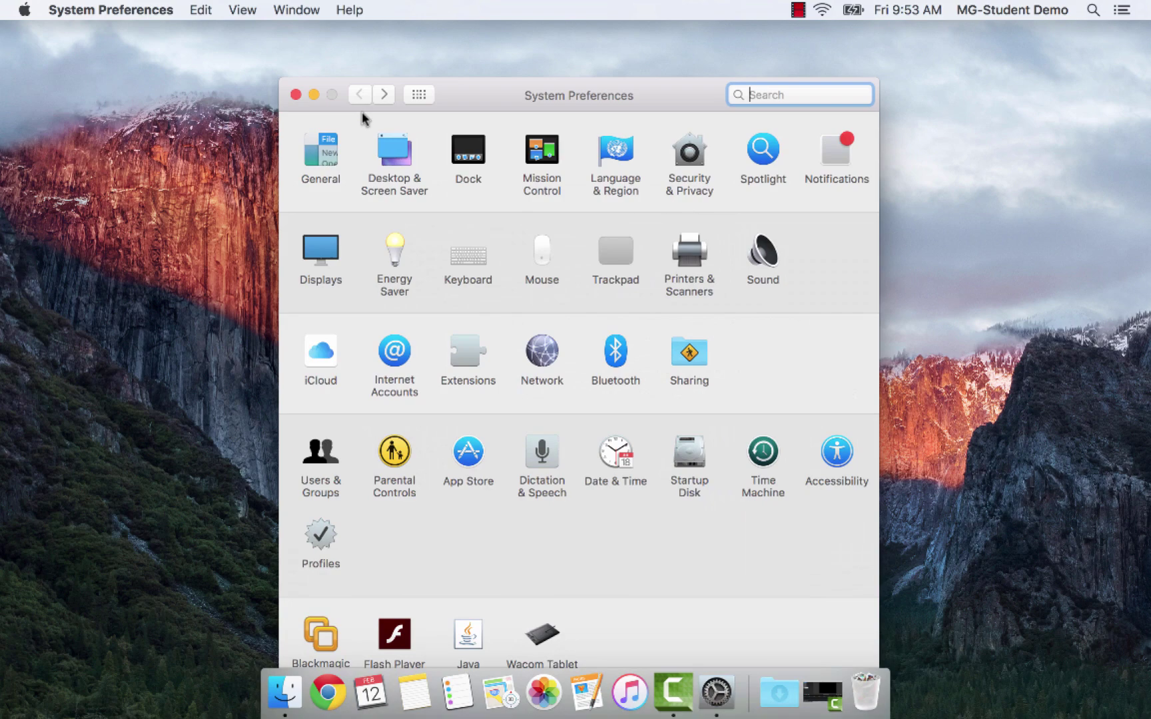
View the Mouse settings and close System Preferences.
{"action": "left_click", "coordinate": [553, 248]}
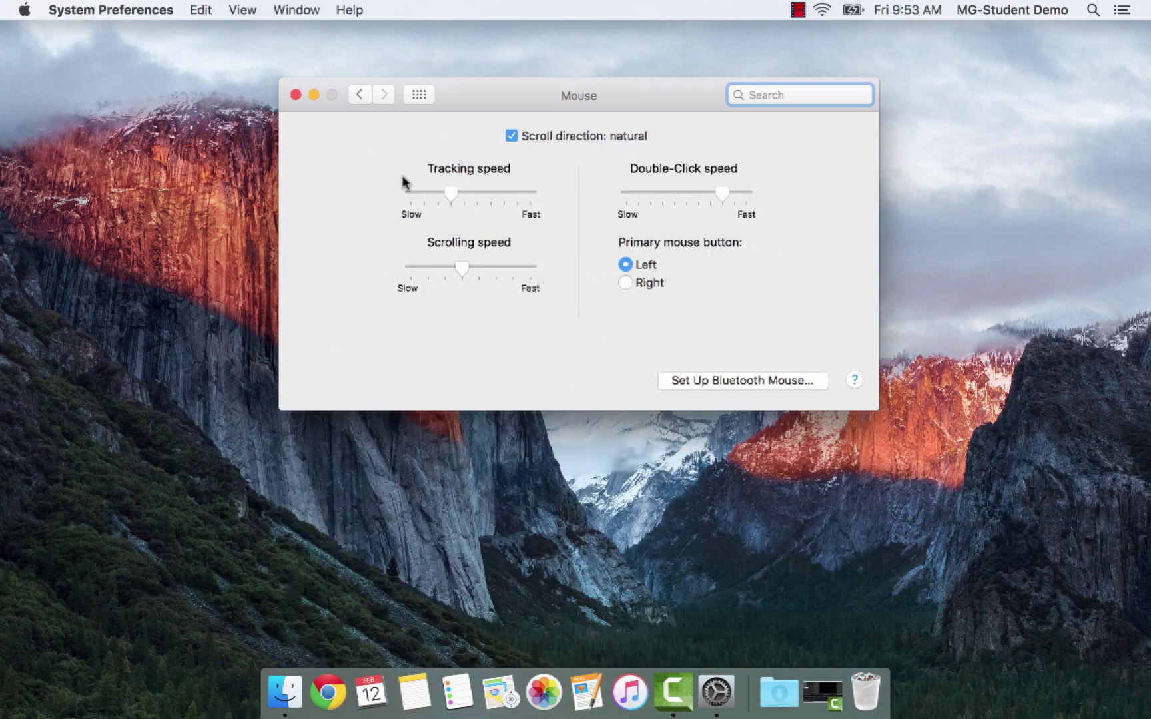
{"action": "left_click", "coordinate": [295, 95]}
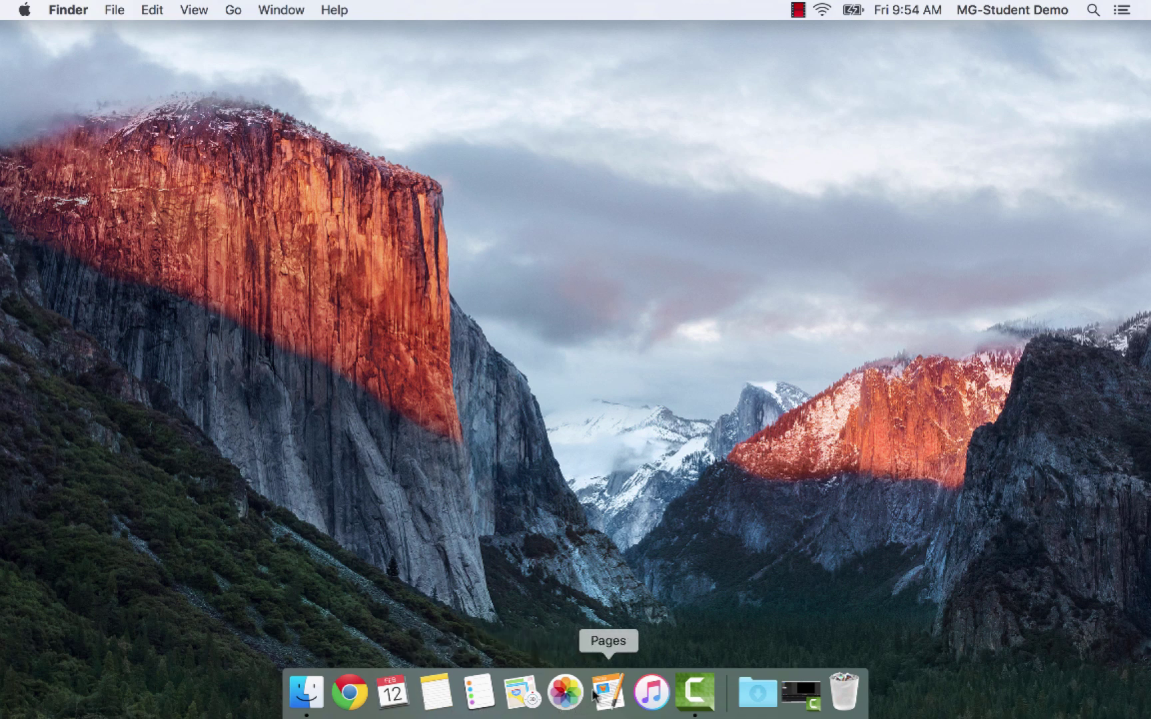
Remove the Reminders app from the Dock.
{"action": "right_click", "coordinate": [481, 692]}
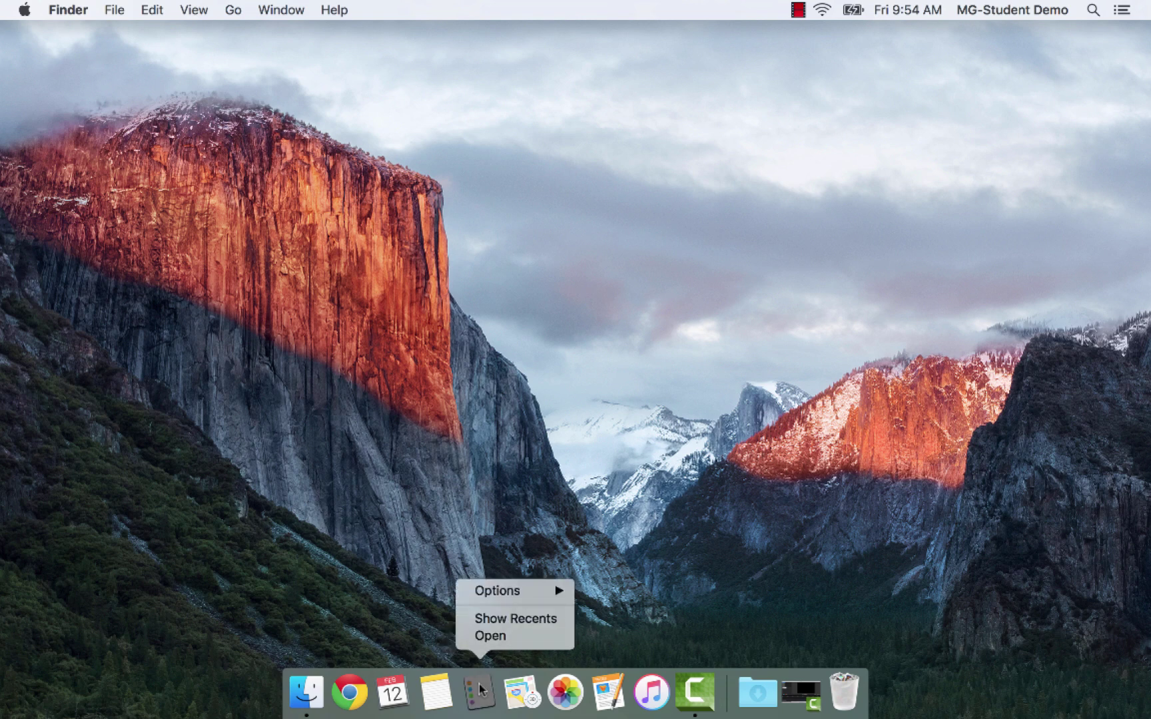
{"action": "mouse_move", "coordinate": [503, 592]}
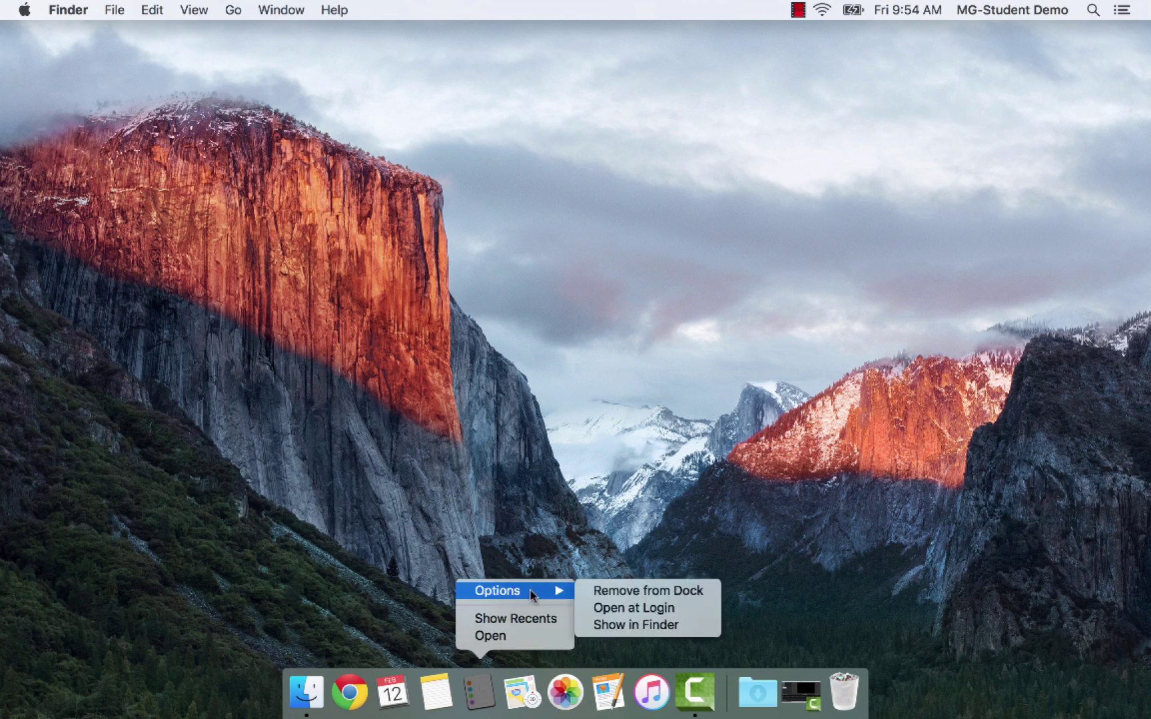
{"action": "left_click", "coordinate": [621, 592]}
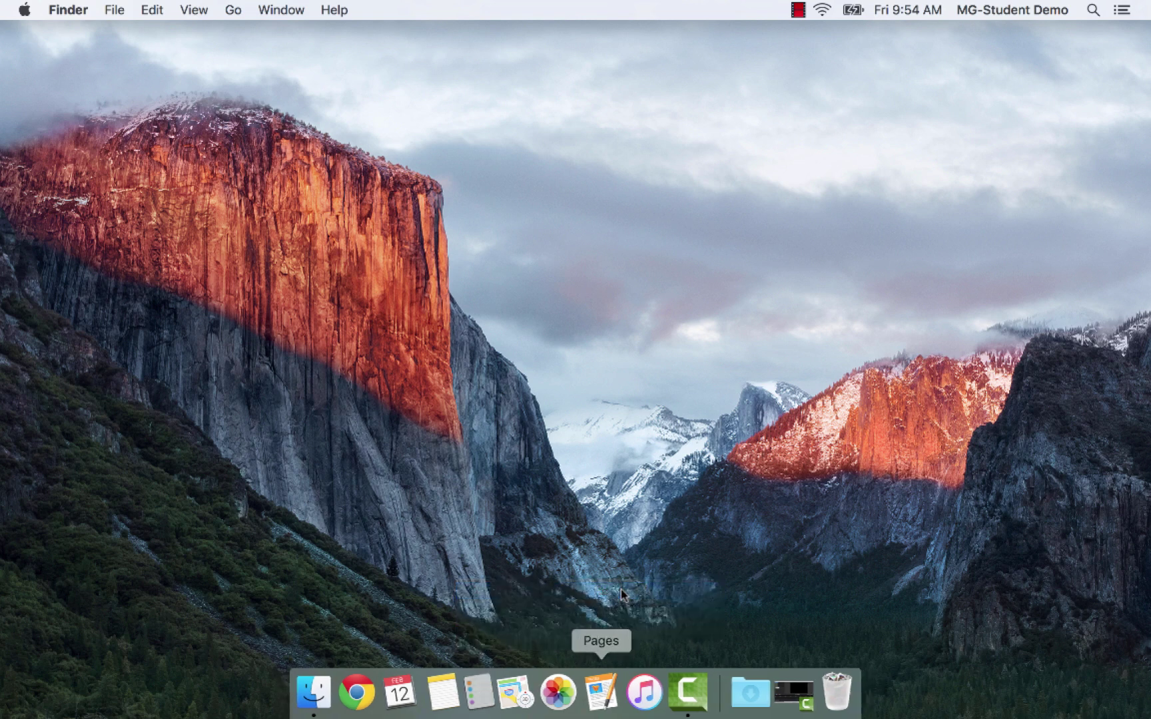
Add Pixelmator from the Applications folder to the Dock, between Notes and Maps.
{"action": "left_click", "coordinate": [326, 698]}
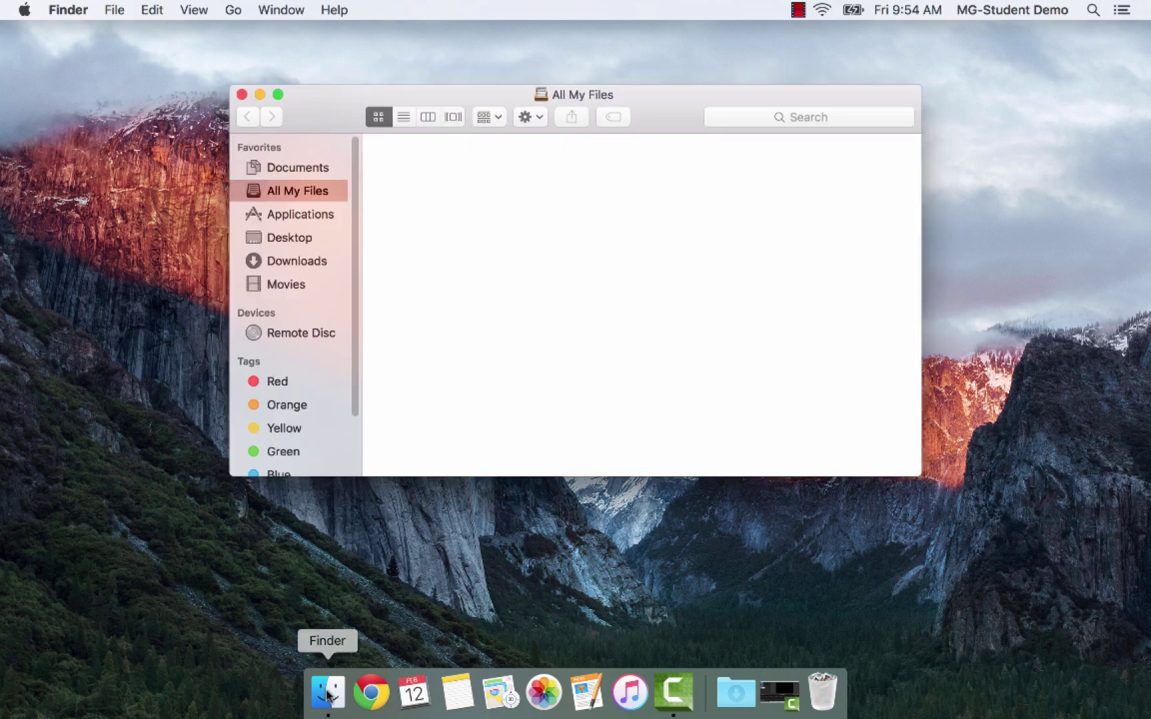
{"action": "left_click", "coordinate": [311, 215]}
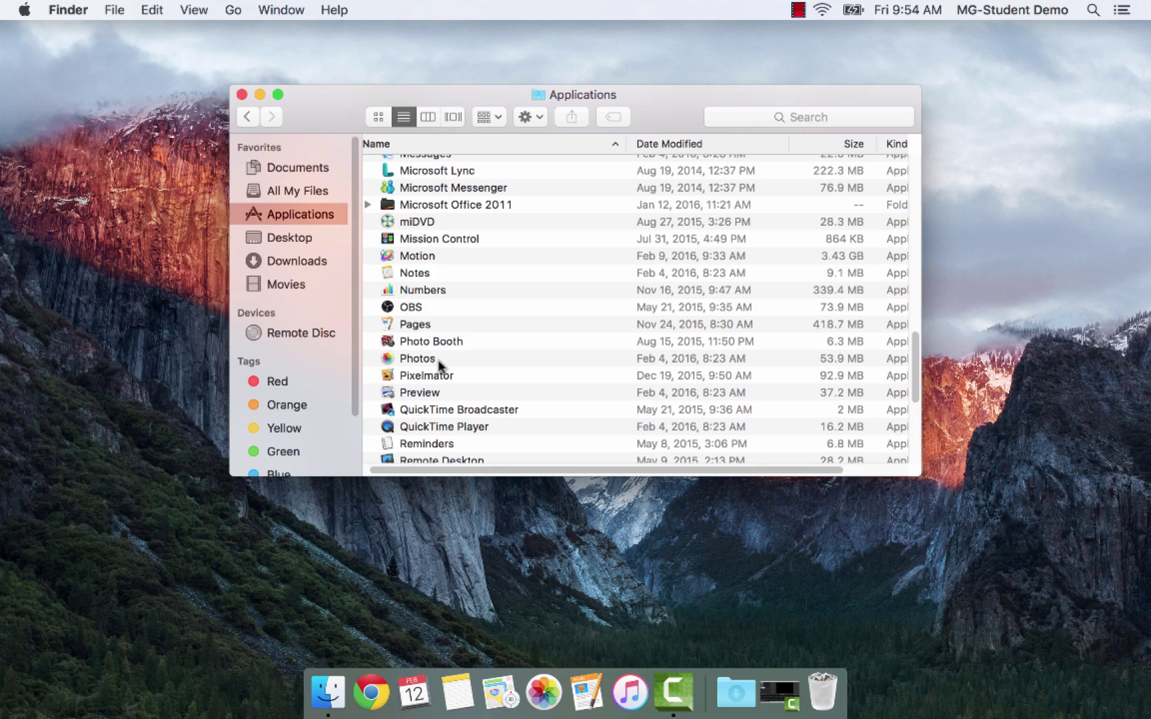
{"action": "left_click_drag", "start_coordinate": [391, 377], "coordinate": [478, 693]}
Add Adobe Illustrator CS6 from its application folder to the Dock between Chrome and Calendar, and close the Finder window.
{"action": "scroll", "coordinate": [485, 297], "scroll_direction": "up", "scroll_amount": 5}
{"action": "scroll", "coordinate": [486, 297], "scroll_direction": "up", "scroll_amount": 15}
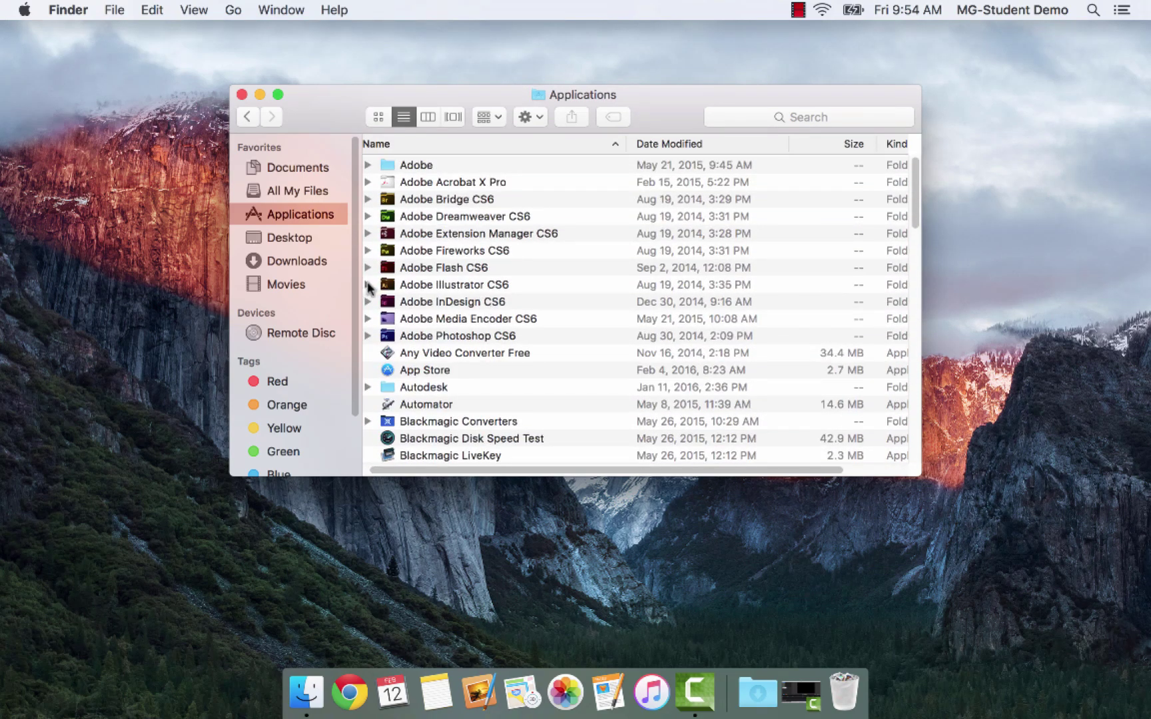
{"action": "left_click", "coordinate": [368, 285]}
{"action": "left_click_drag", "start_coordinate": [408, 303], "coordinate": [390, 714]}
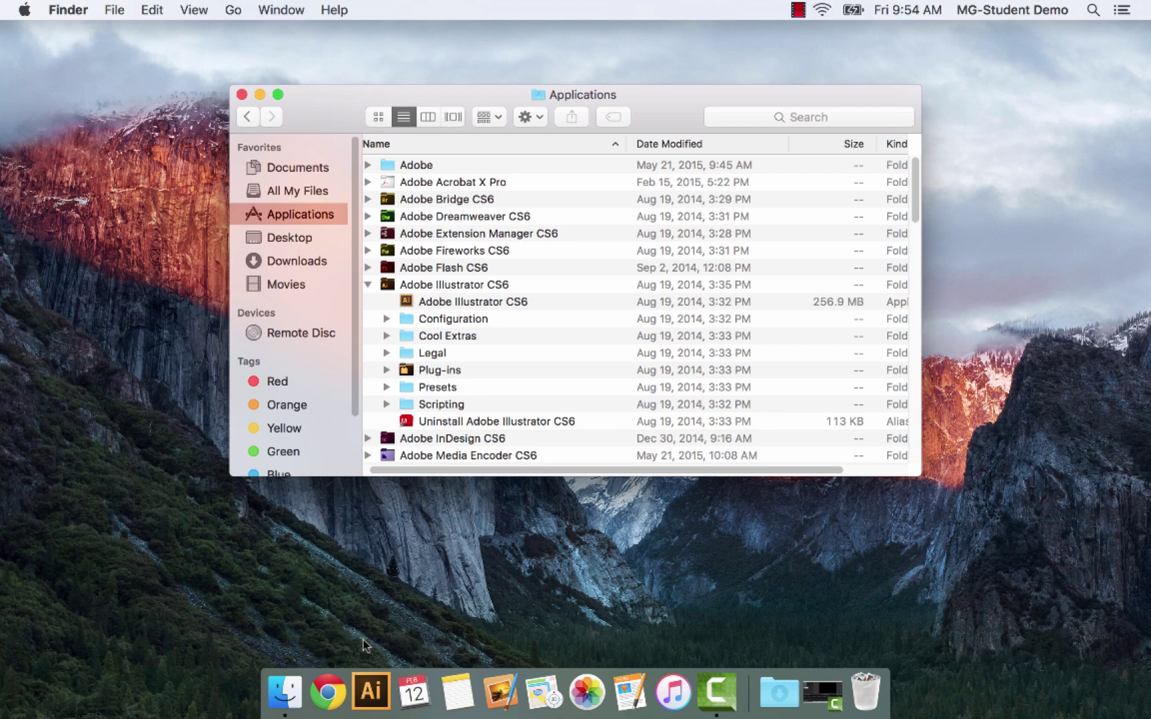
{"action": "left_click", "coordinate": [242, 94]}
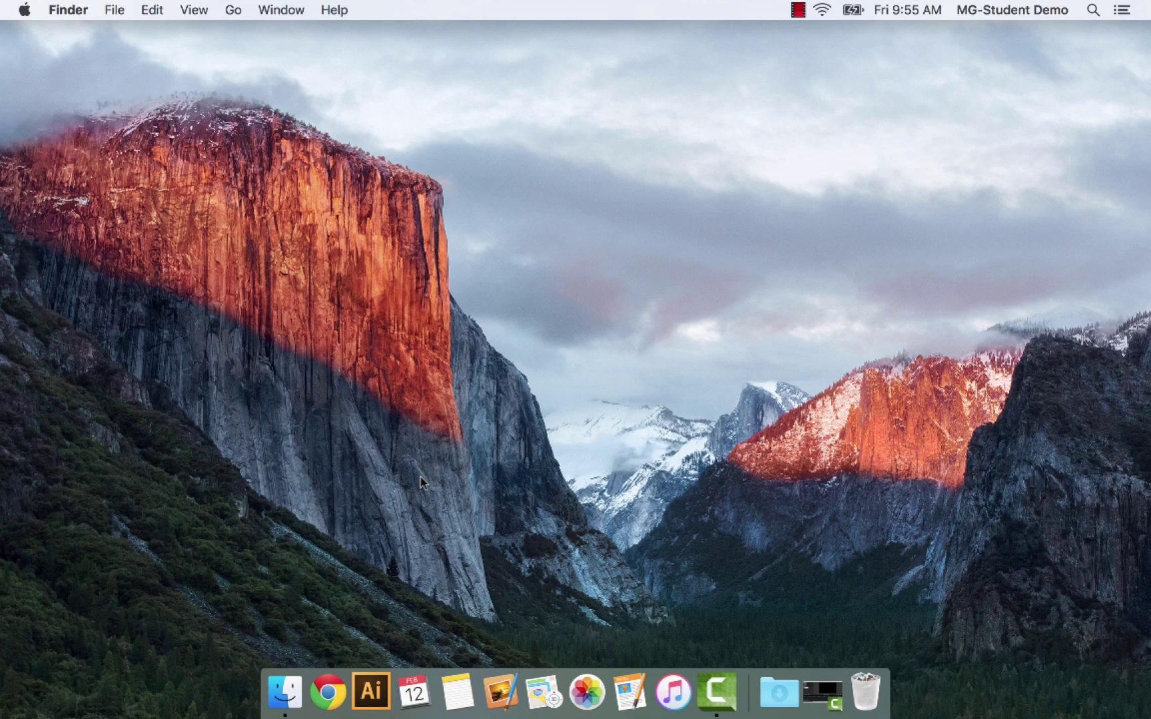
Review the contents of the ms.021216.pics folder inside ms.021216.home in Documents, and close the Finder window.
{"action": "left_click", "coordinate": [285, 695]}
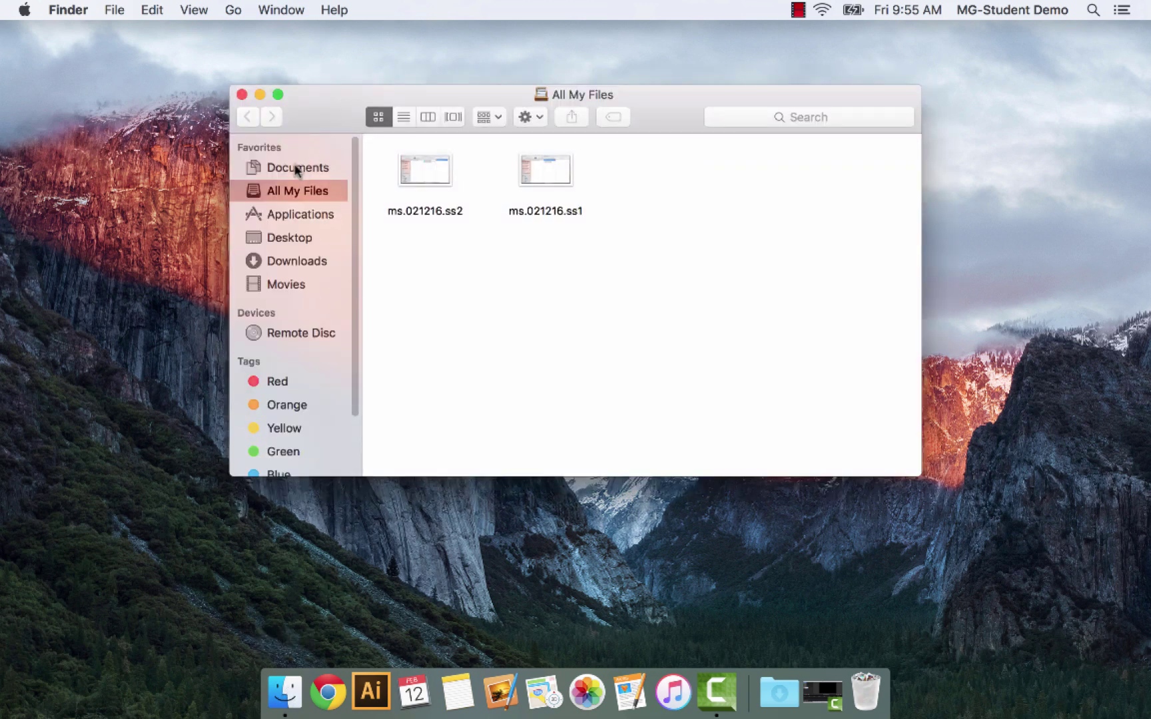
{"action": "left_click", "coordinate": [297, 171]}
{"action": "left_click", "coordinate": [441, 148]}
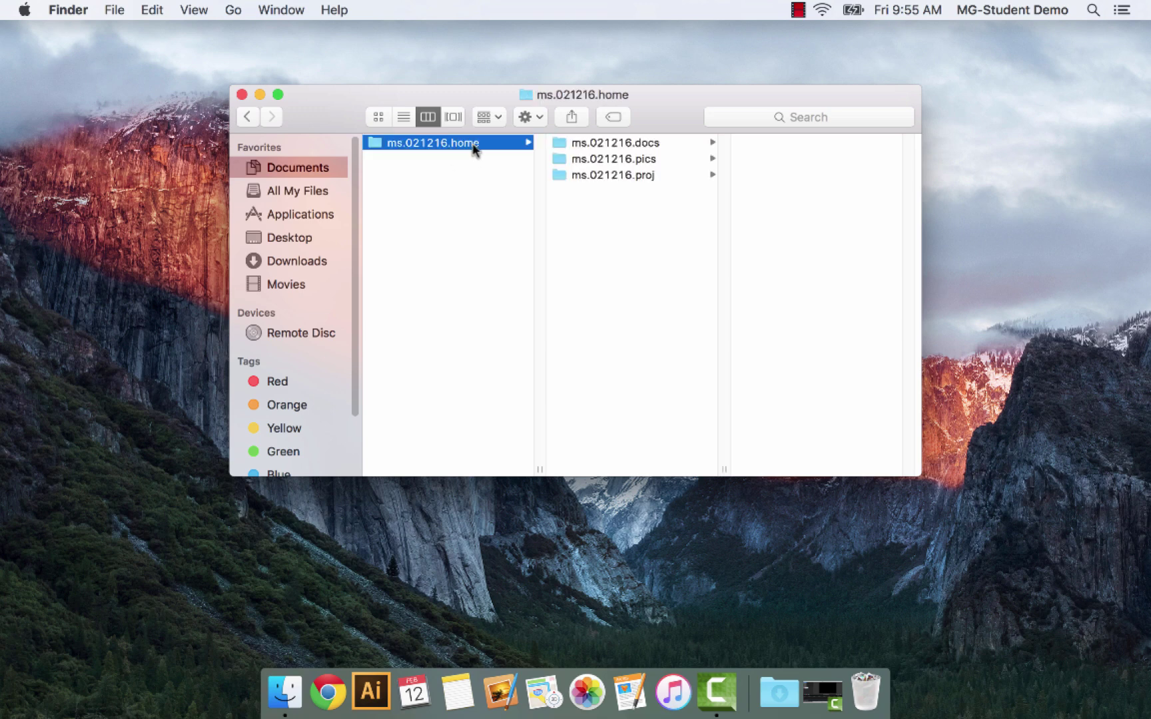
{"action": "left_click", "coordinate": [608, 164]}
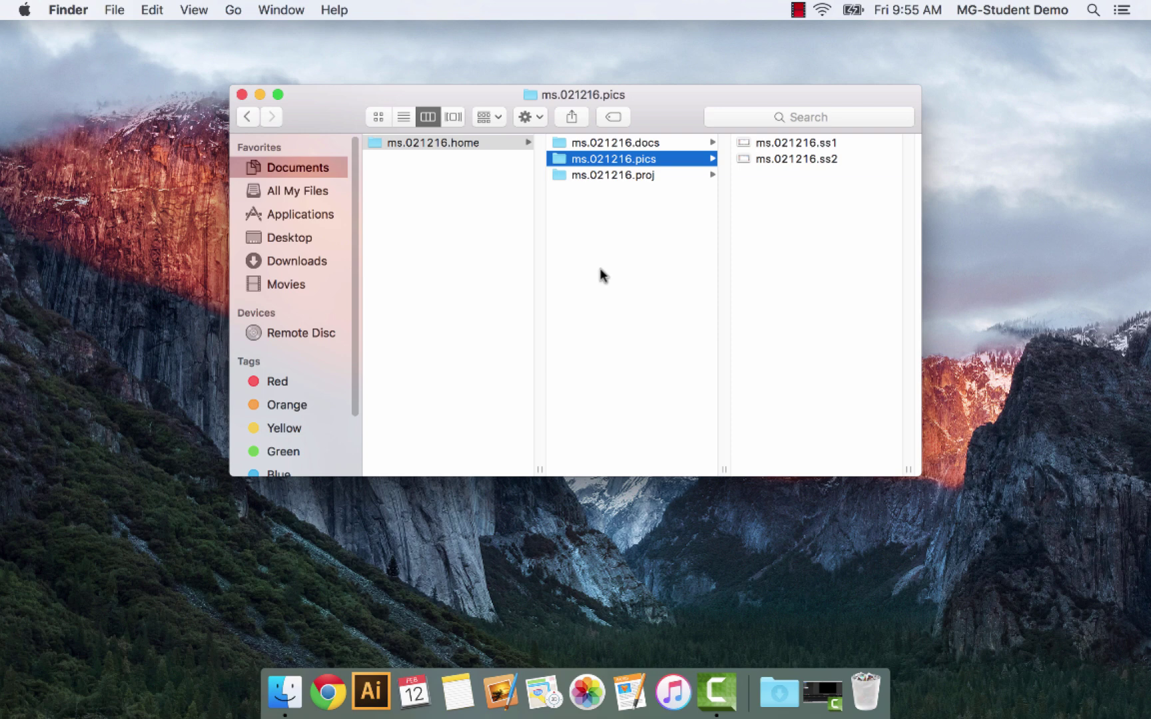
{"action": "left_click", "coordinate": [241, 95]}
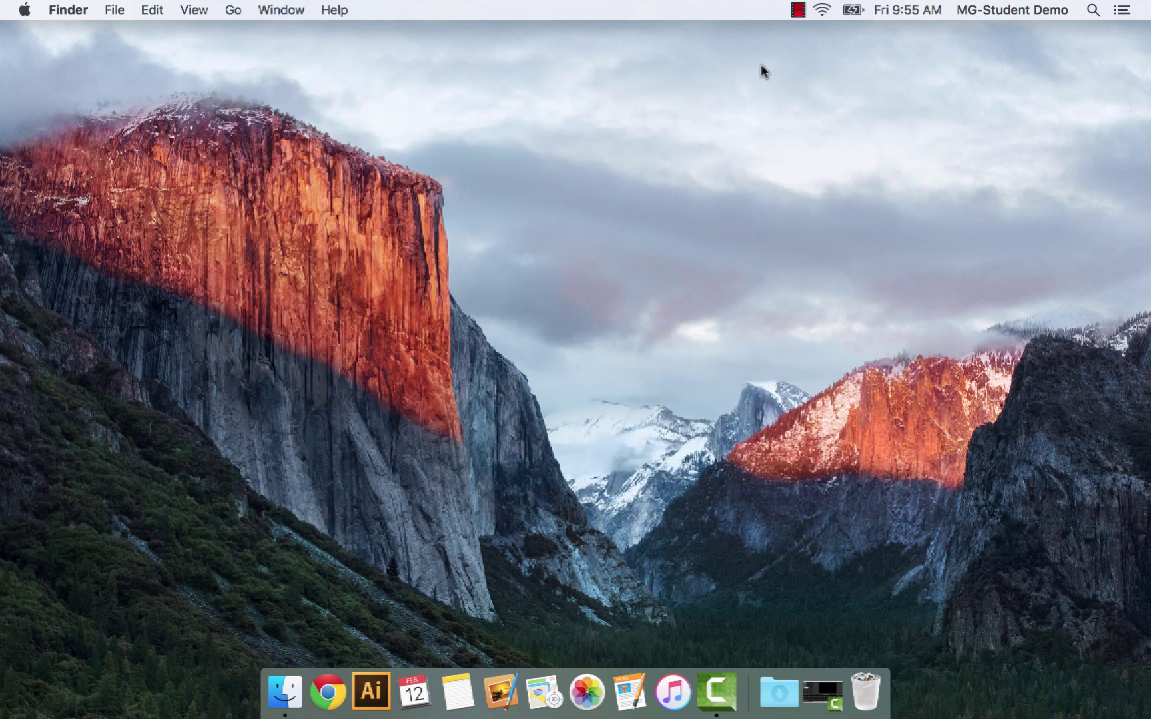
{"action": "left_click", "coordinate": [800, 10]}
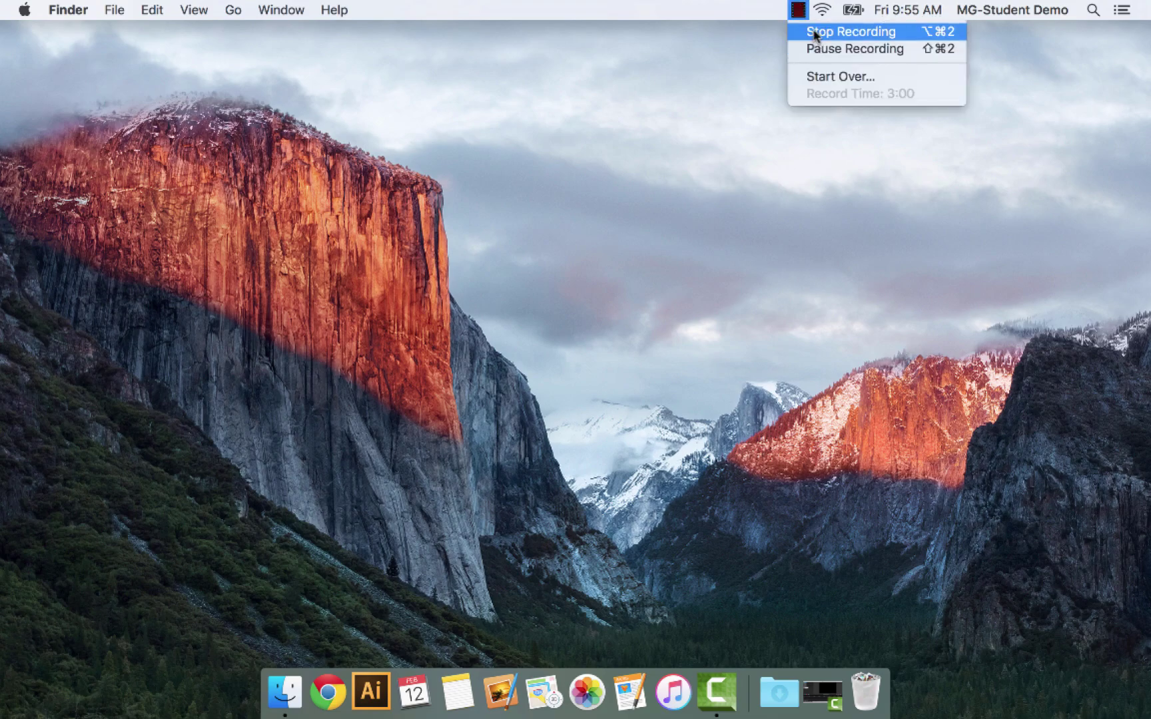